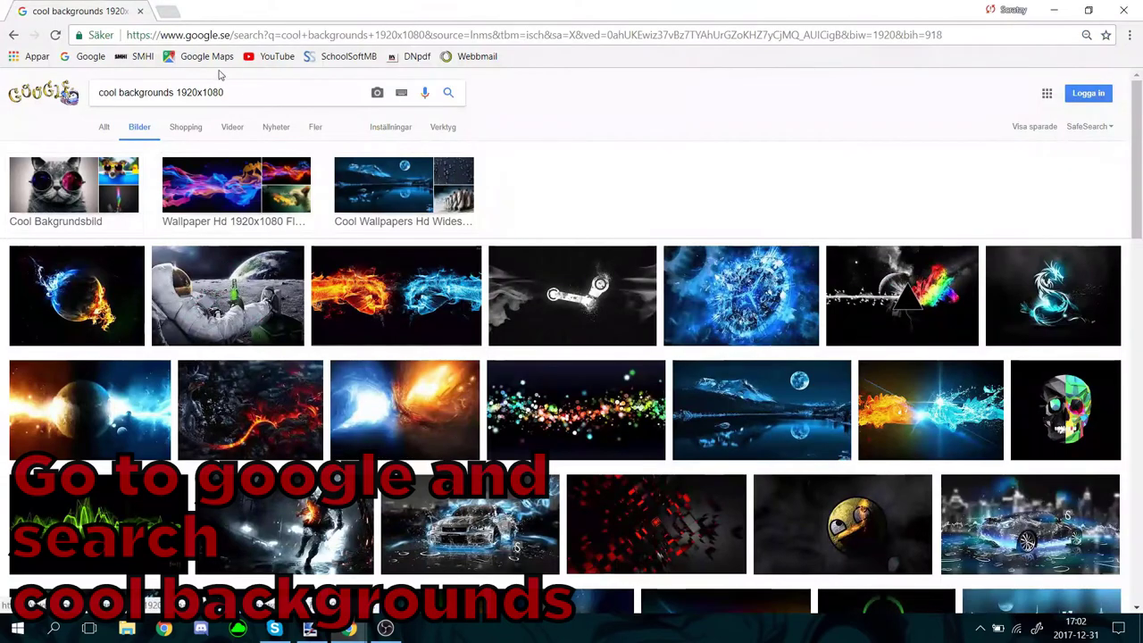
- Look through the Google image results for "cool backgrounds 1920x1080"
{"action": "left_click_drag", "start_coordinate": [225, 93], "coordinate": [83, 93]}
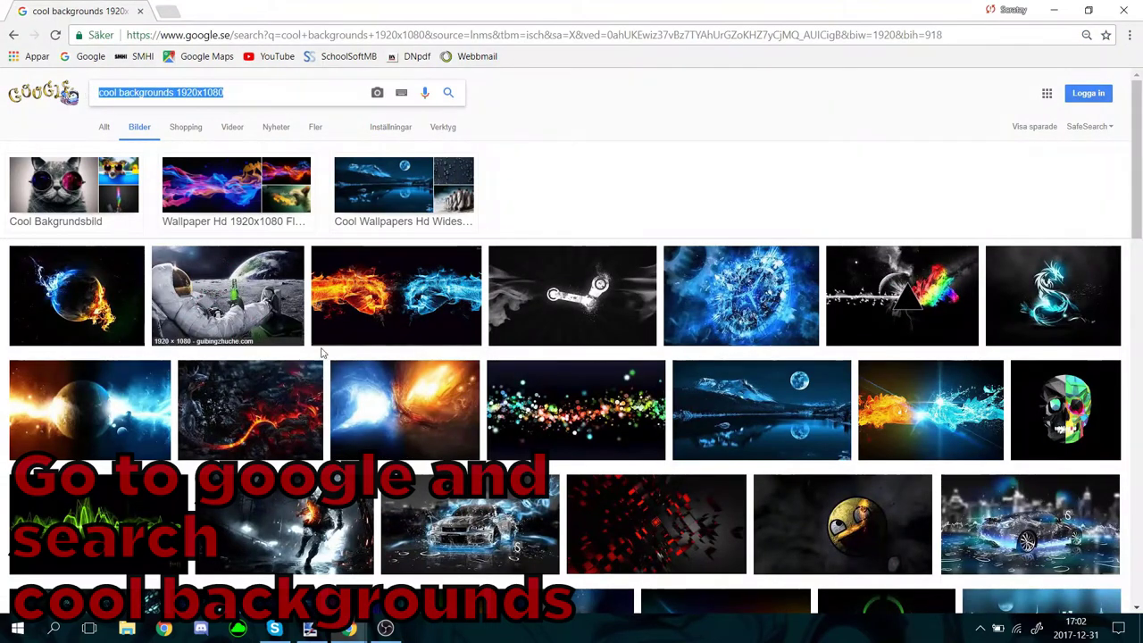
{"action": "scroll", "coordinate": [319, 345], "scroll_direction": "down", "scroll_amount": 6}
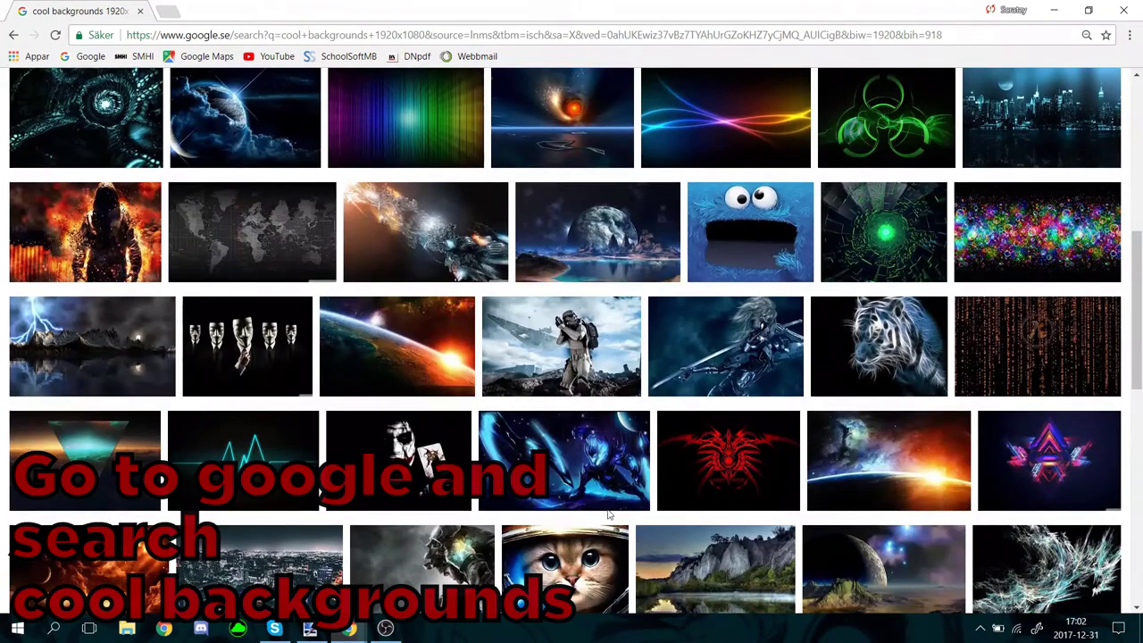
{"action": "scroll", "coordinate": [500, 571], "scroll_direction": "up", "scroll_amount": 6}
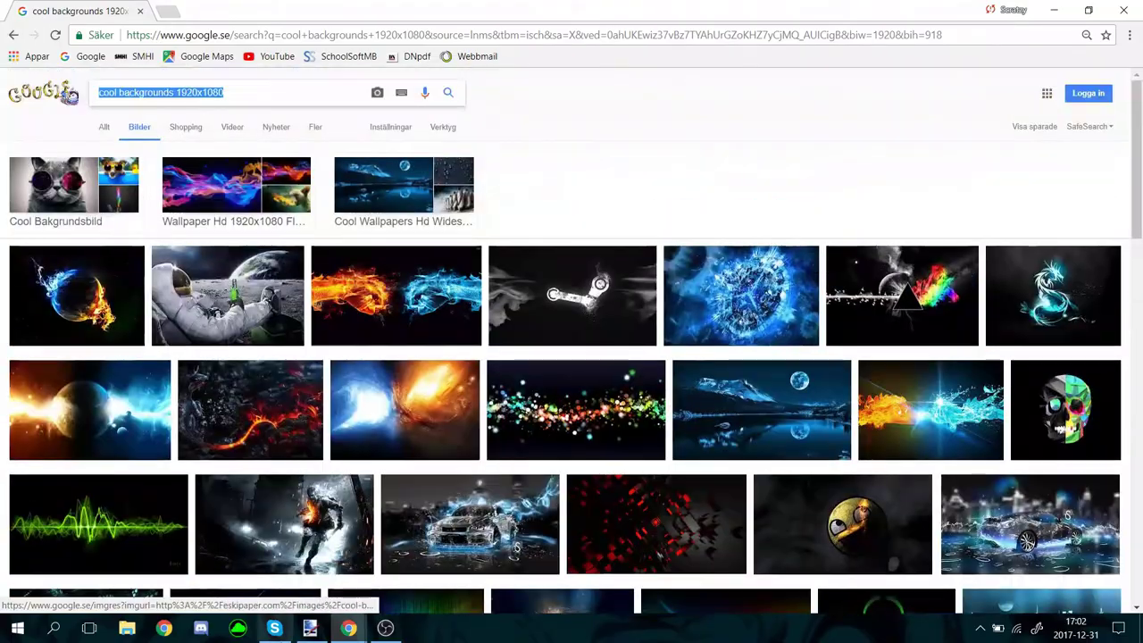
- Switch to paint.net and open the downloaded blue glowing cubes image, 321440-cube-minimalism-glowing-3D-night-cubic-748x421.jpg
{"action": "left_click", "coordinate": [311, 629]}
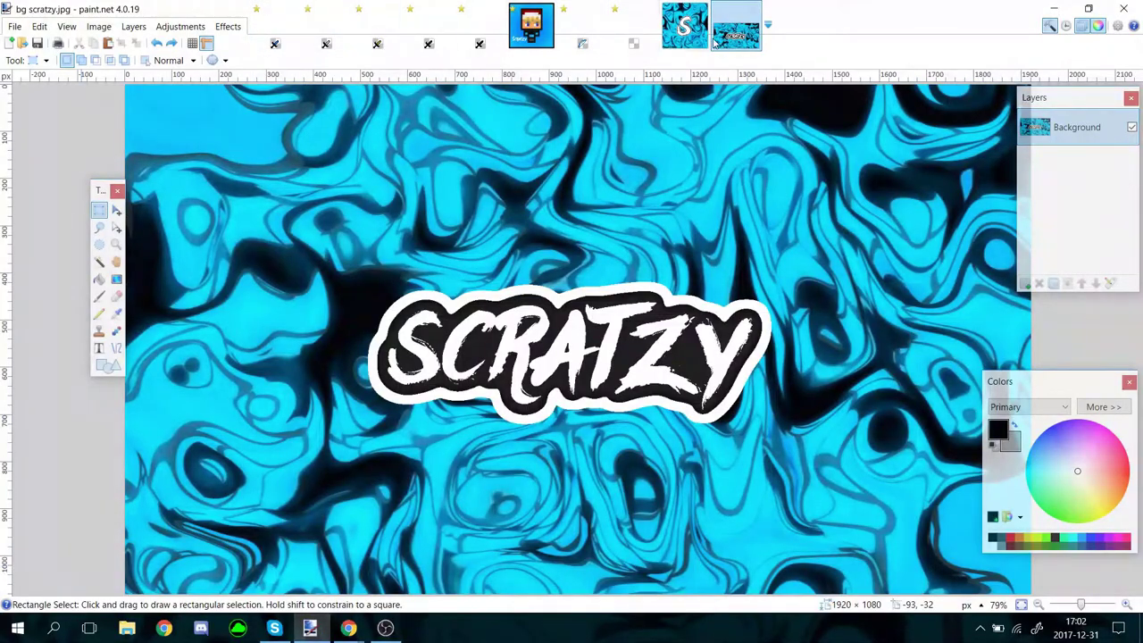
{"action": "left_click", "coordinate": [23, 43]}
{"action": "scroll", "coordinate": [416, 172], "scroll_direction": "down", "scroll_amount": 3}
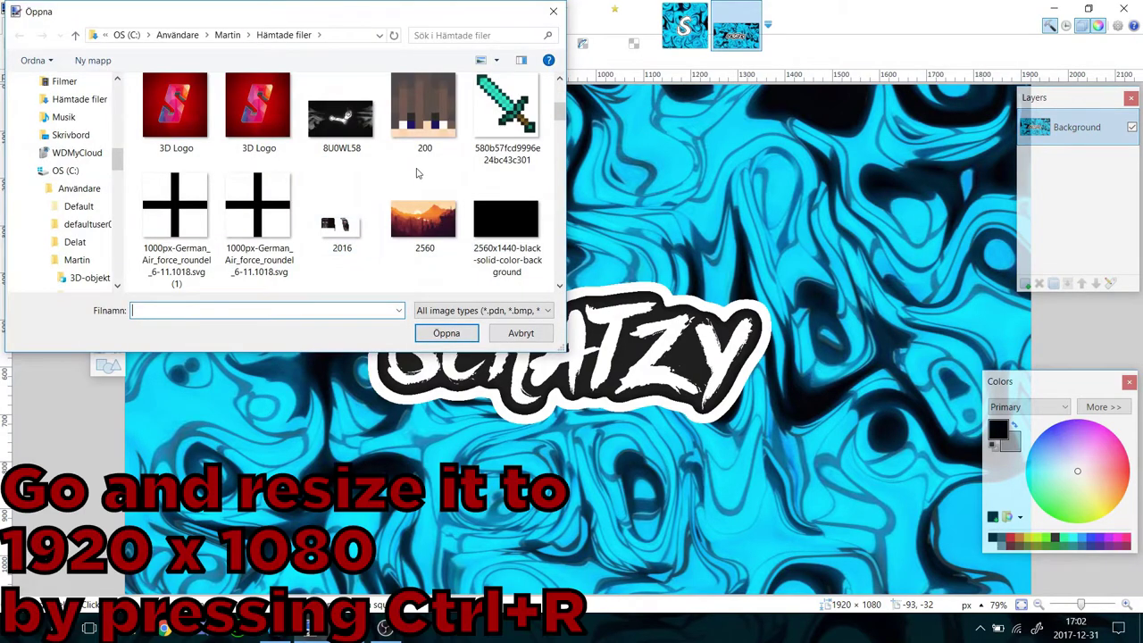
{"action": "scroll", "coordinate": [416, 173], "scroll_direction": "down", "scroll_amount": 3}
{"action": "double_click", "coordinate": [198, 109]}
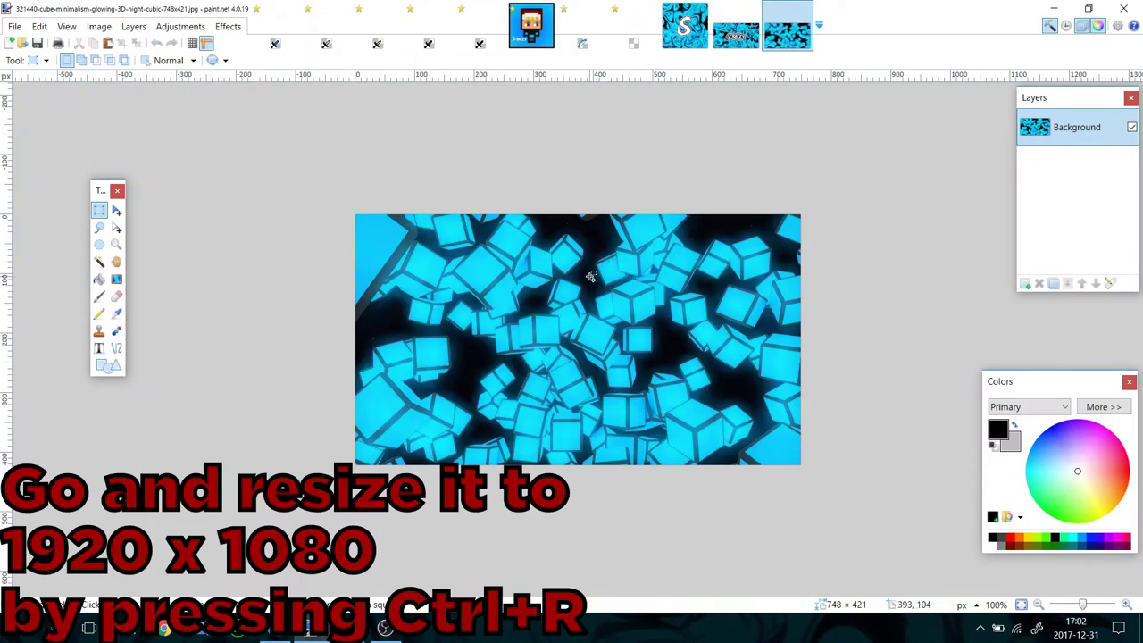
- Resize the cube image to a width of 1920 pixels, keeping the aspect ratio
{"action": "key", "text": "ctrl+r"}
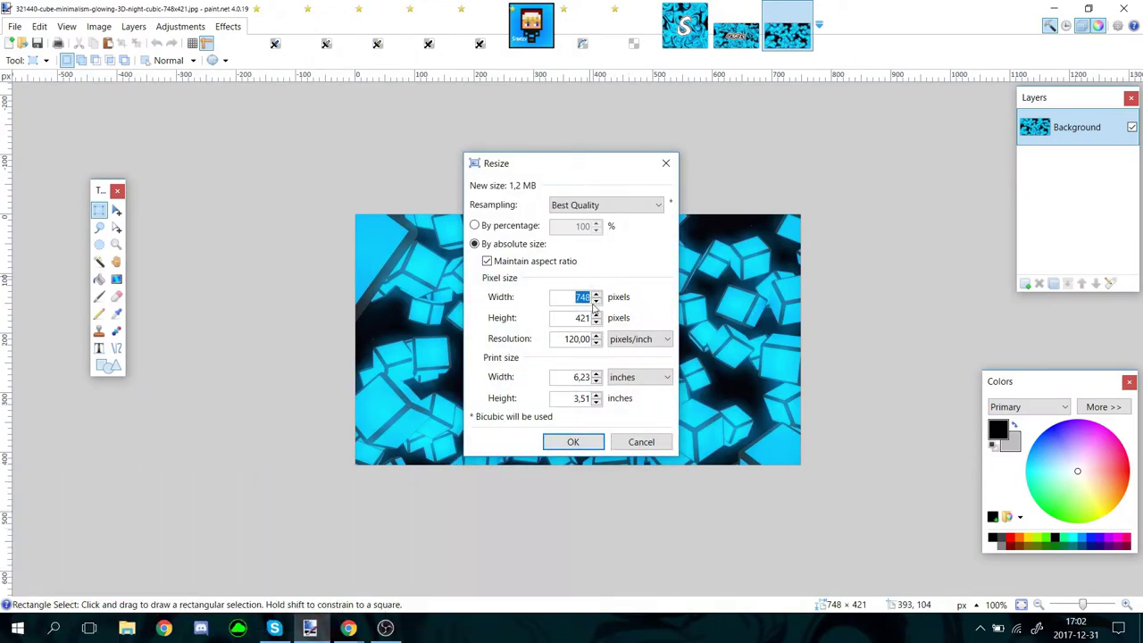
{"action": "key", "text": "BackSpace"}
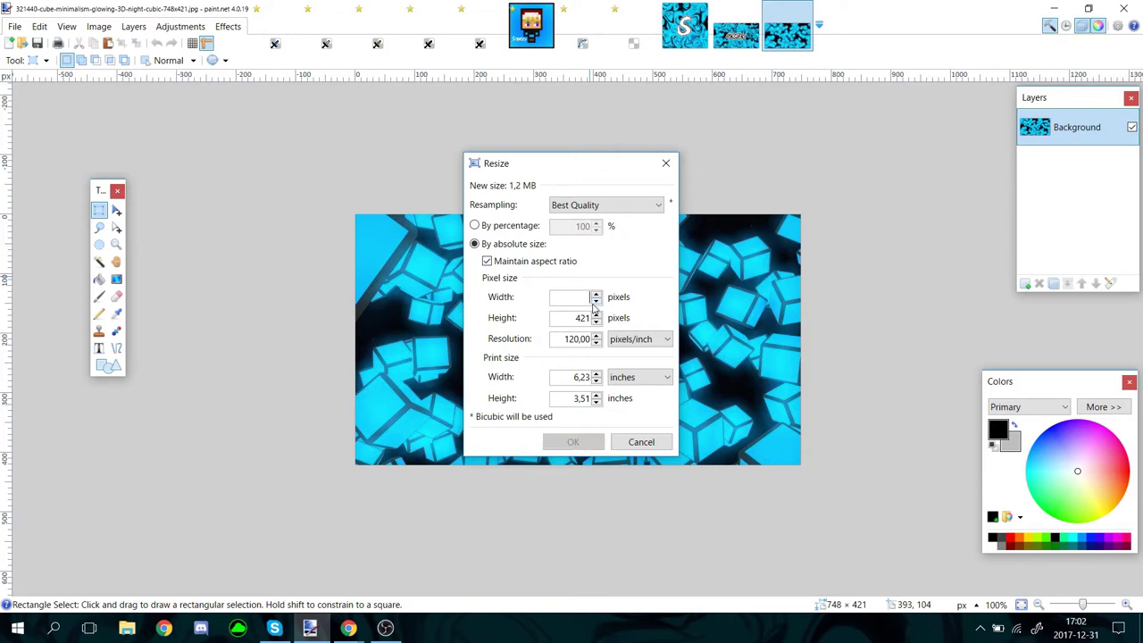
{"action": "type", "text": "1920"}
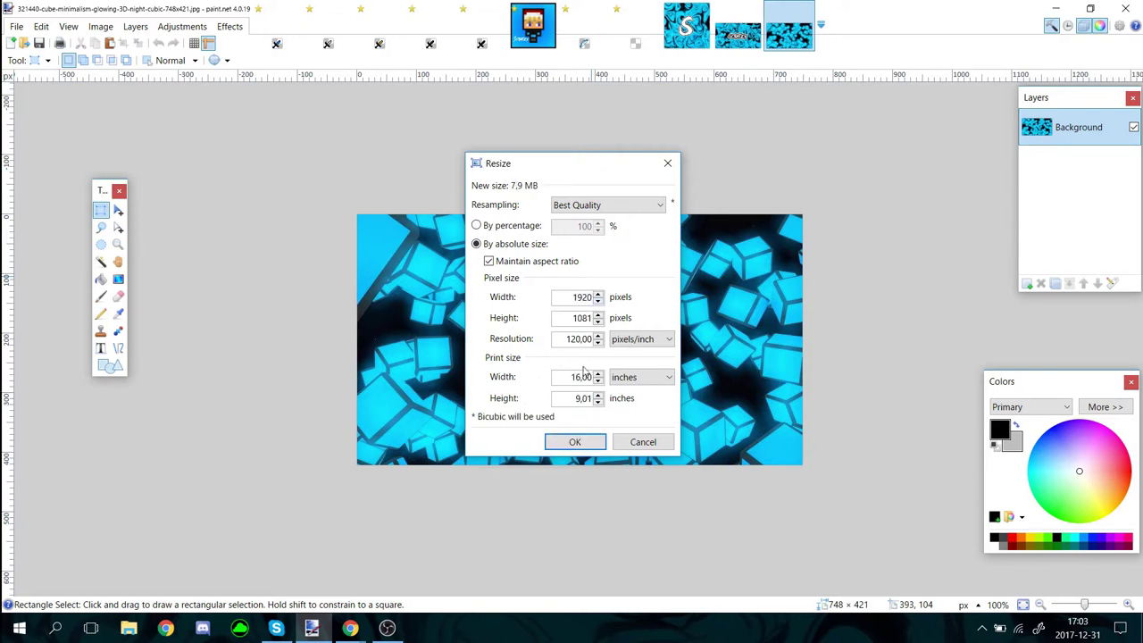
{"action": "left_click", "coordinate": [577, 444]}
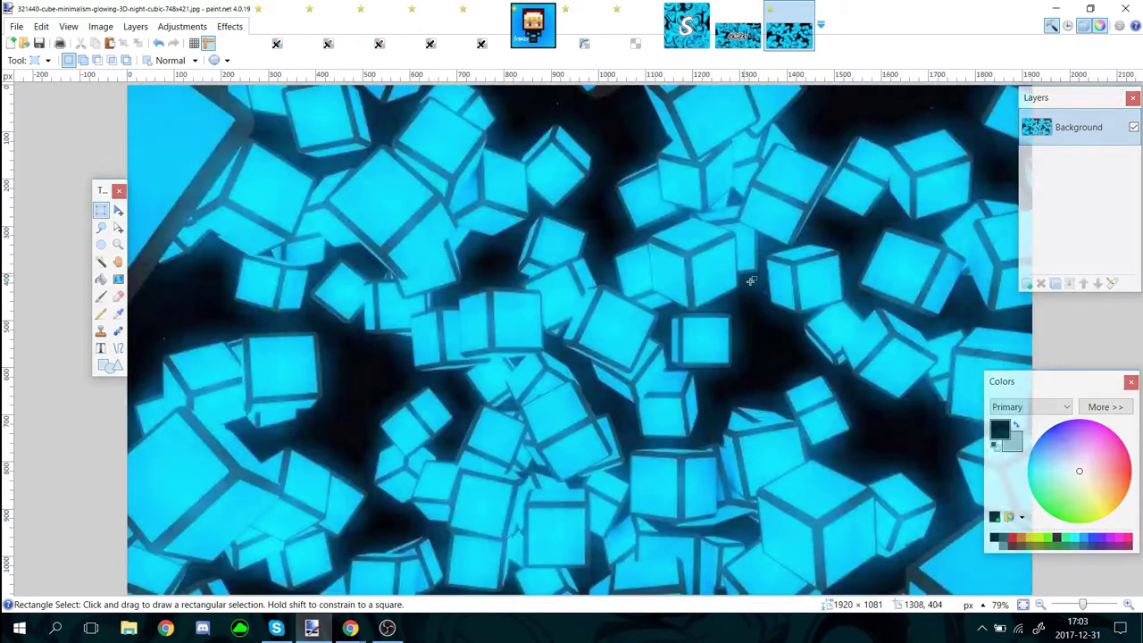
- Apply the Dents distortion to the background with scale 200, refraction 50.39, roughness 10, tension 10 and quality 5
{"action": "left_click", "coordinate": [1041, 605]}
{"action": "left_click", "coordinate": [1041, 604]}
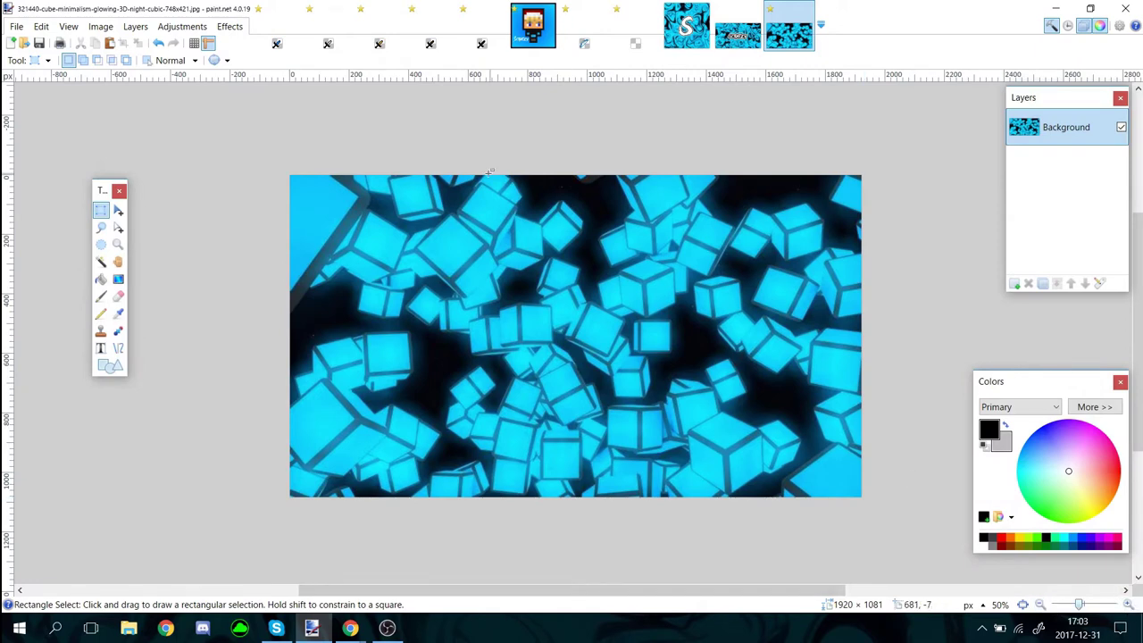
{"action": "left_click", "coordinate": [230, 26]}
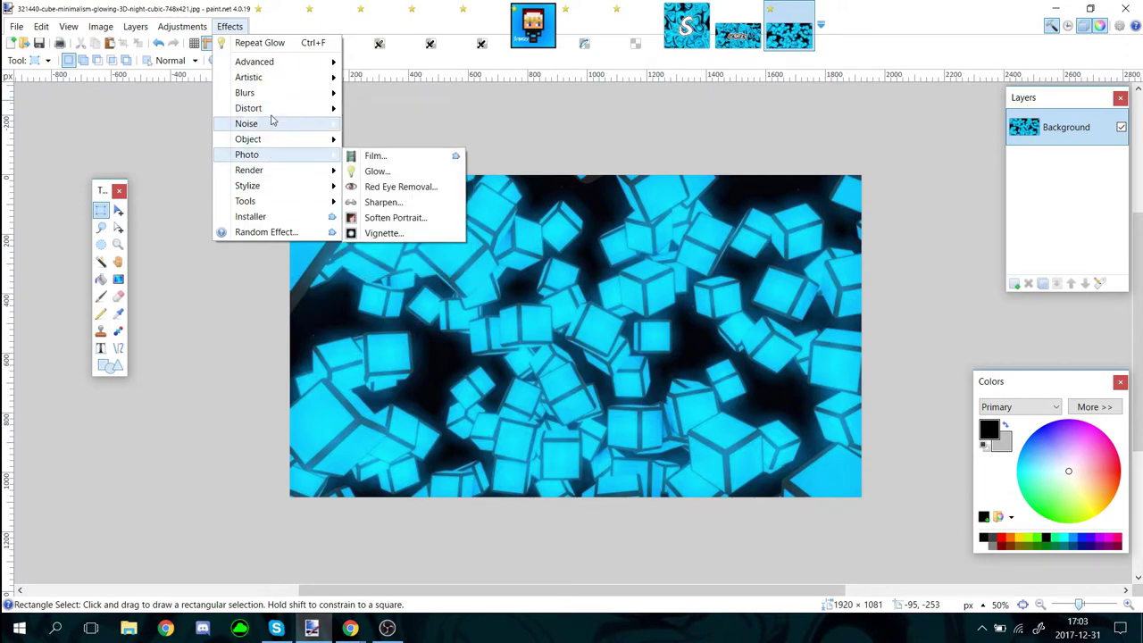
{"action": "mouse_move", "coordinate": [276, 85]}
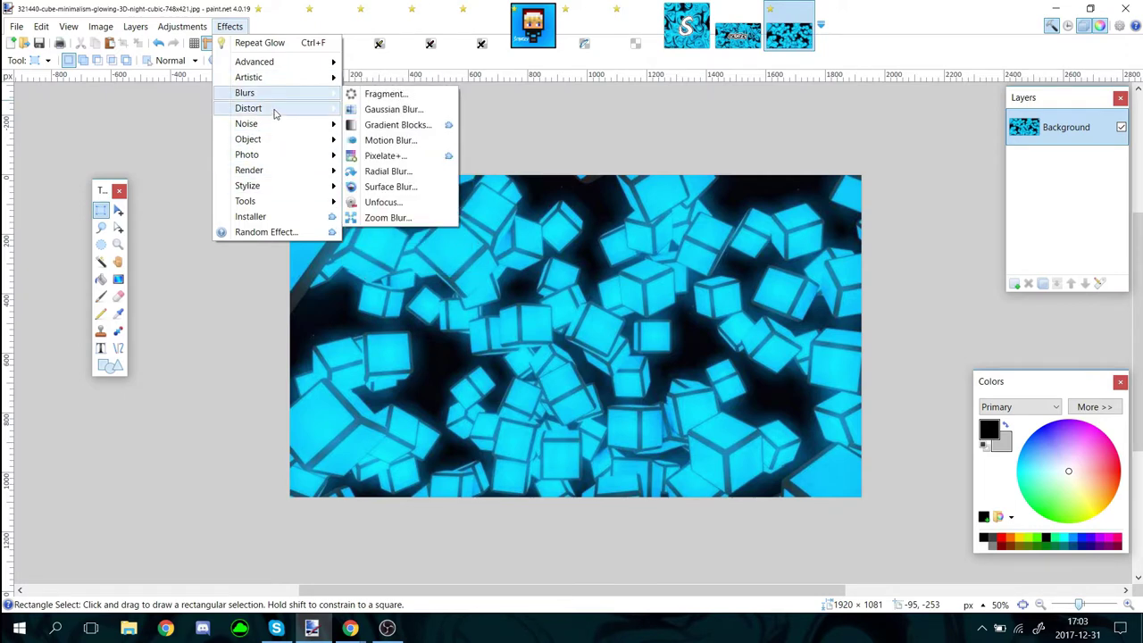
{"action": "mouse_move", "coordinate": [278, 108]}
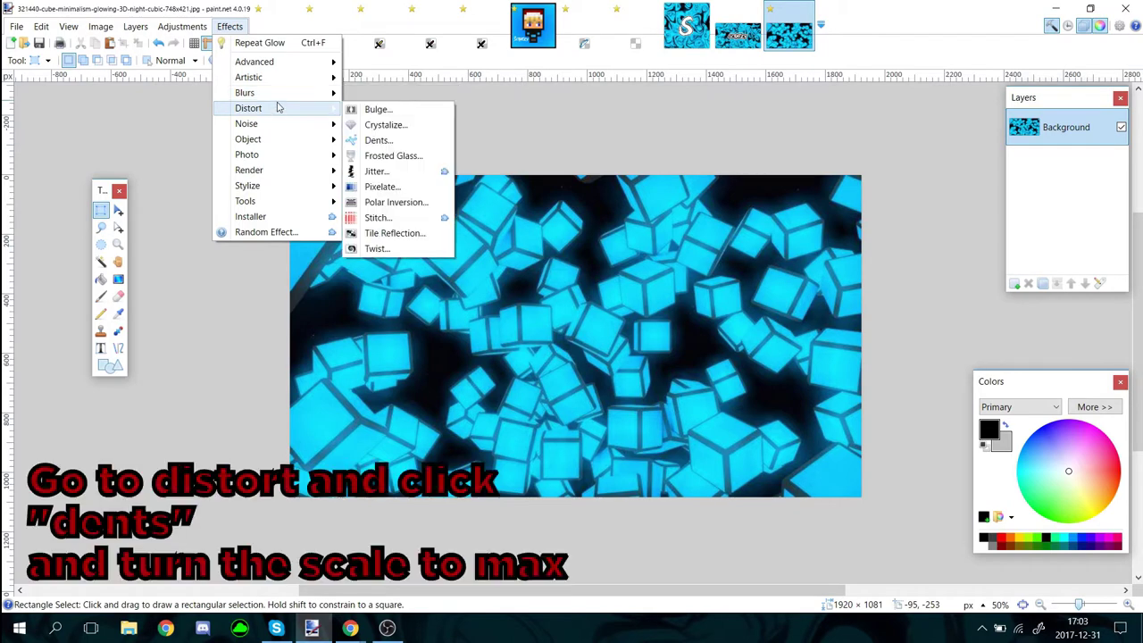
{"action": "left_click", "coordinate": [377, 140]}
{"action": "left_click_drag", "start_coordinate": [560, 181], "coordinate": [120, 84]}
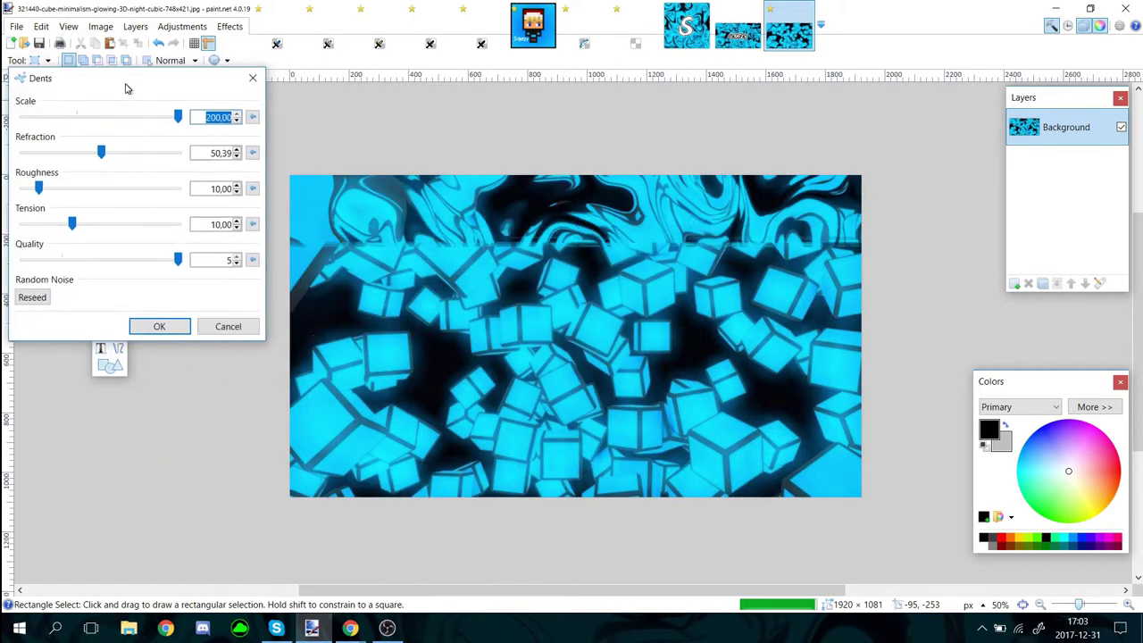
{"action": "left_click_drag", "start_coordinate": [230, 83], "coordinate": [165, 85]}
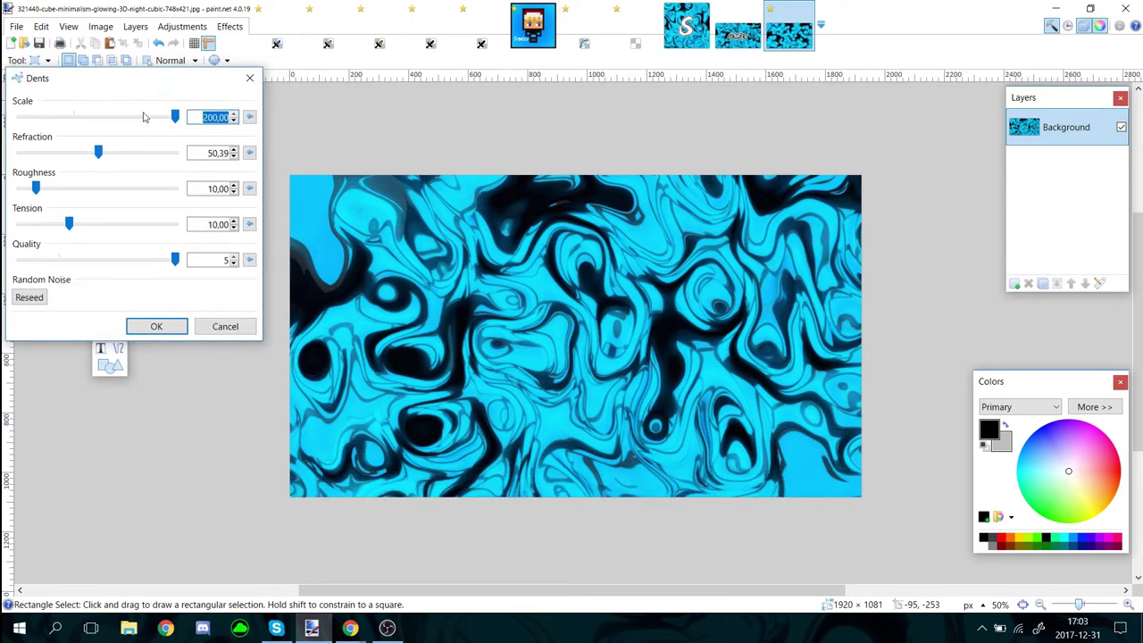
{"action": "left_click", "coordinate": [159, 327]}
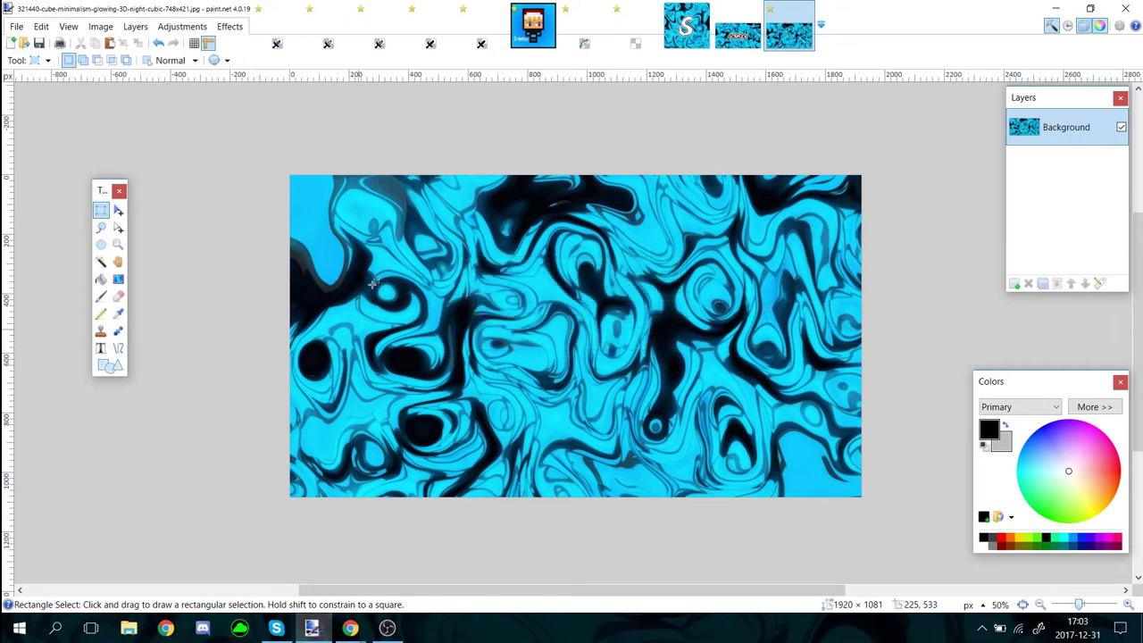
- Add a new layer above the background and hide the Background layer
{"action": "left_click", "coordinate": [1015, 284]}
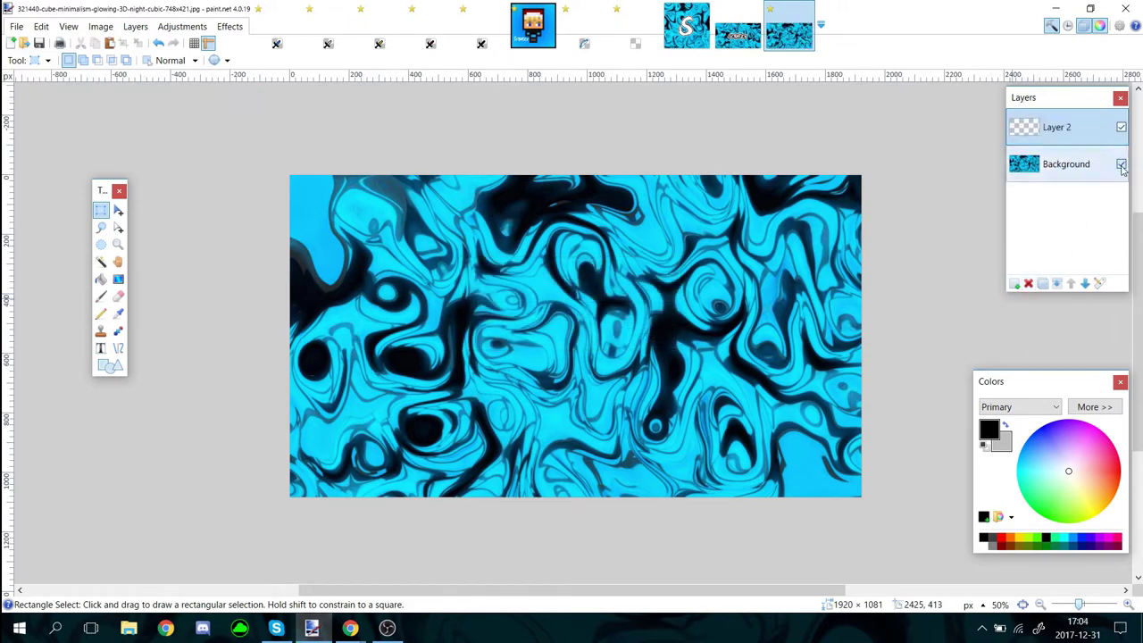
{"action": "left_click", "coordinate": [1121, 166]}
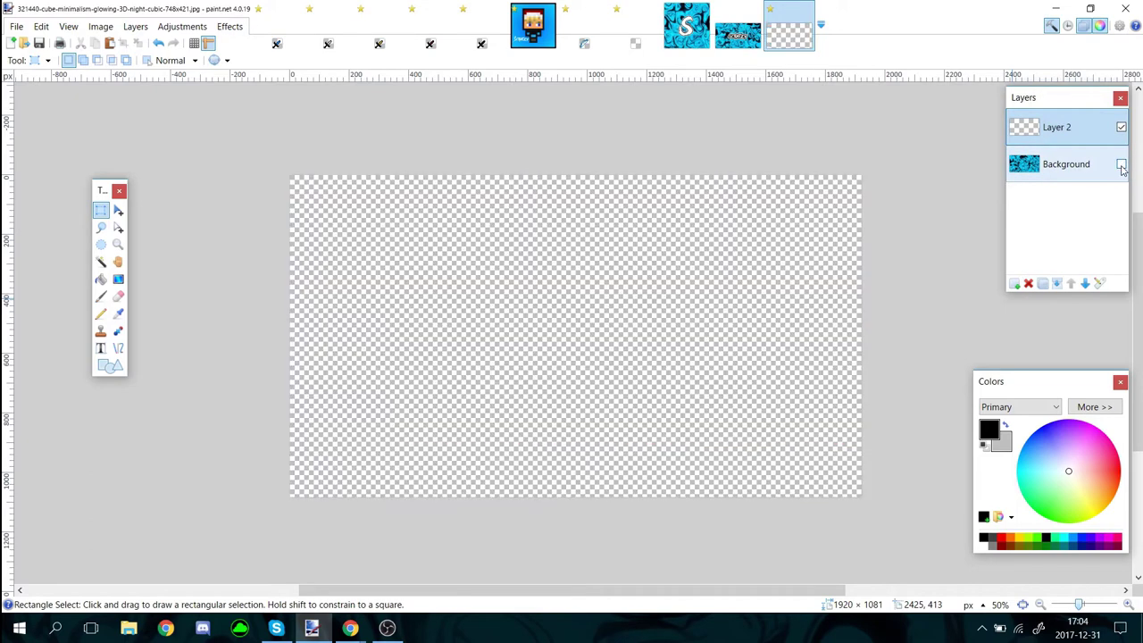
- Write "Scratzy" on the new layer in black Againts font at size 216 and move it near the canvas centre
{"action": "left_click", "coordinate": [101, 347]}
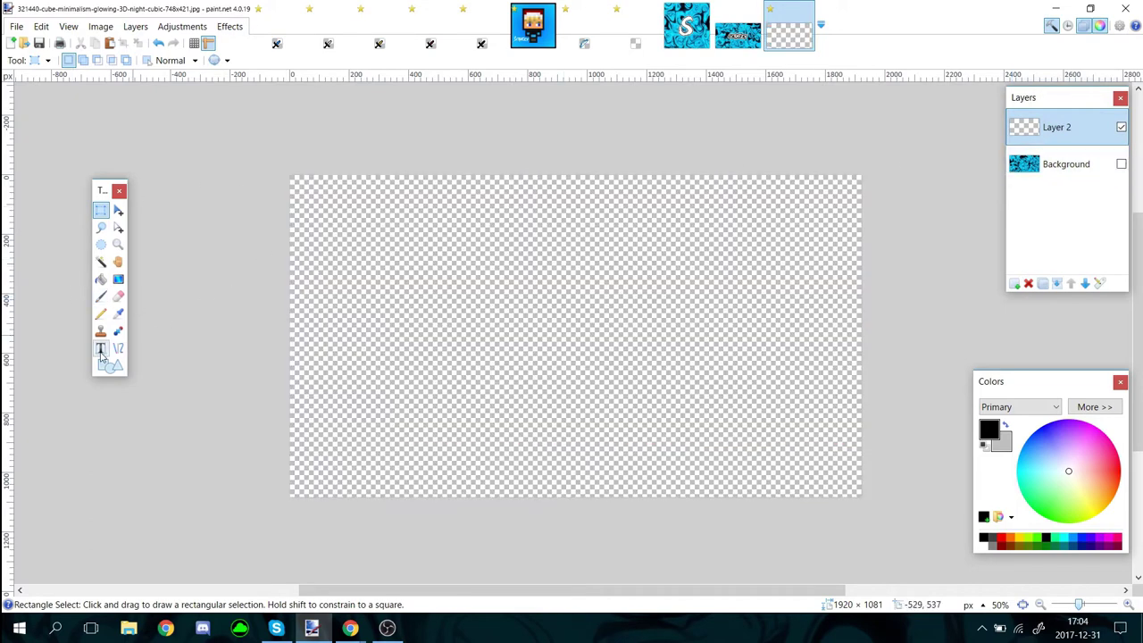
{"action": "left_click", "coordinate": [380, 353]}
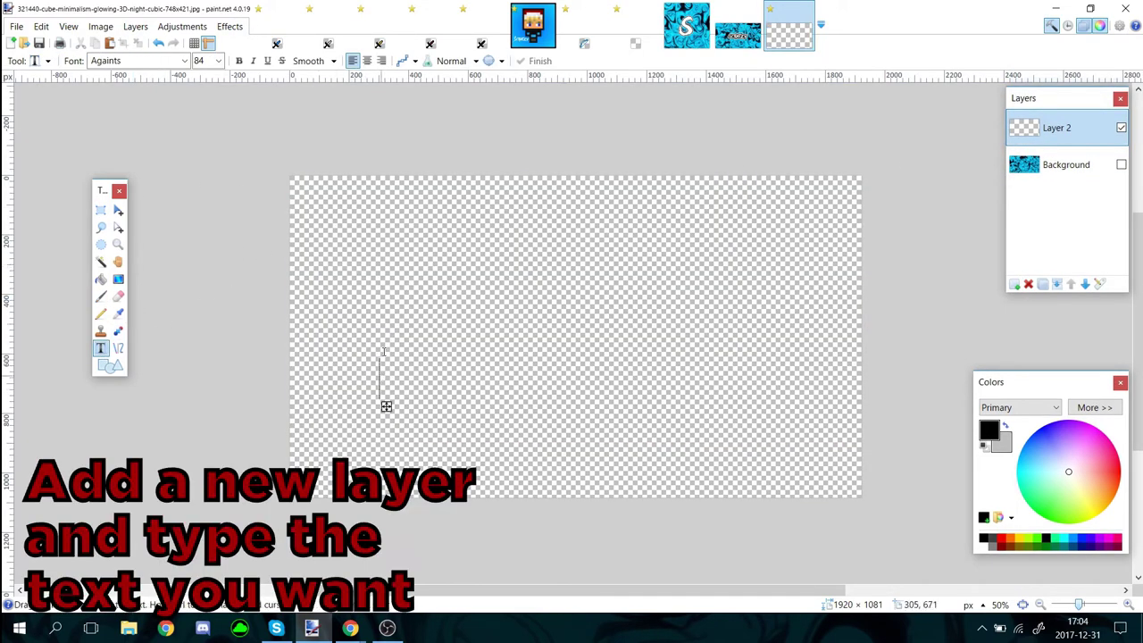
{"action": "left_click", "coordinate": [218, 61]}
{"action": "left_click", "coordinate": [201, 326]}
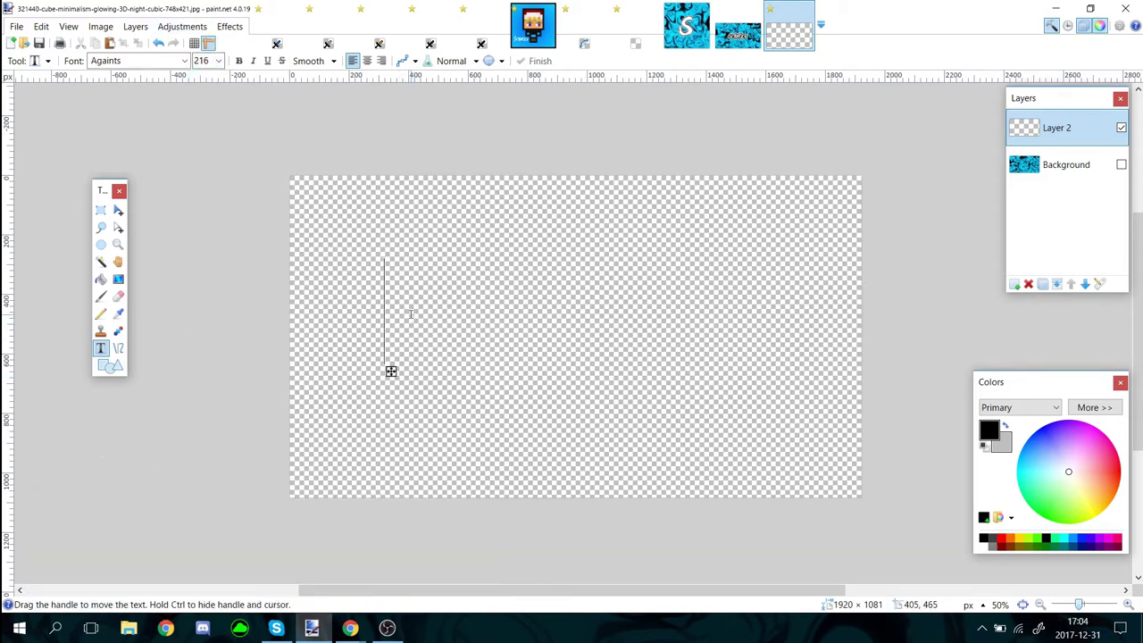
{"action": "type", "text": "Scra"}
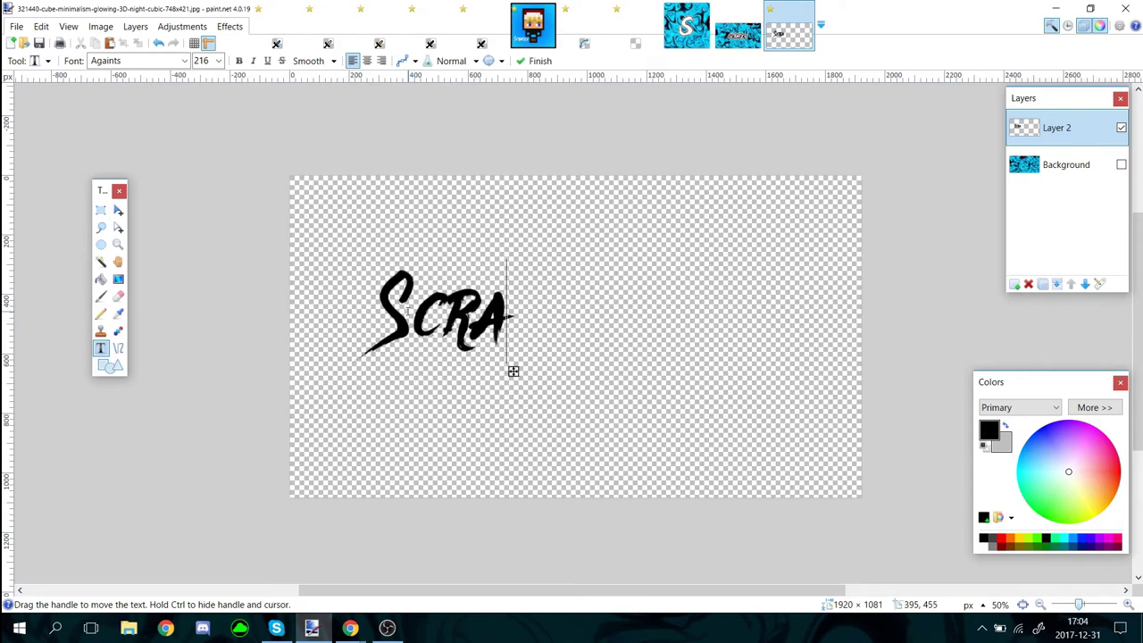
{"action": "type", "text": "tzy"}
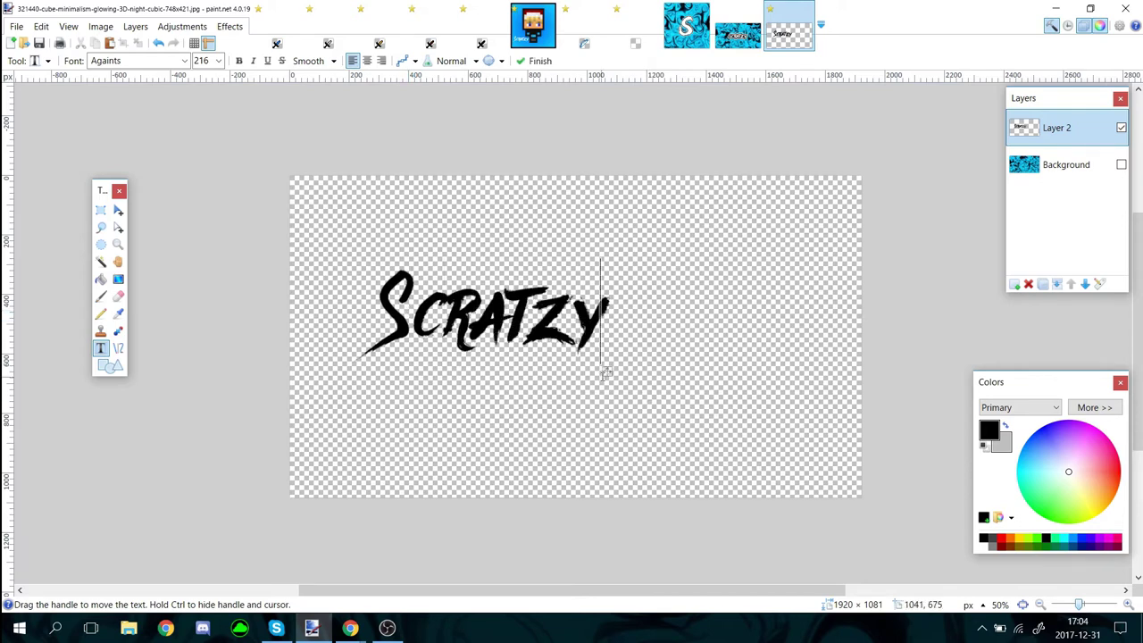
{"action": "left_click_drag", "start_coordinate": [608, 371], "coordinate": [692, 390]}
{"action": "key", "text": "Escape"}
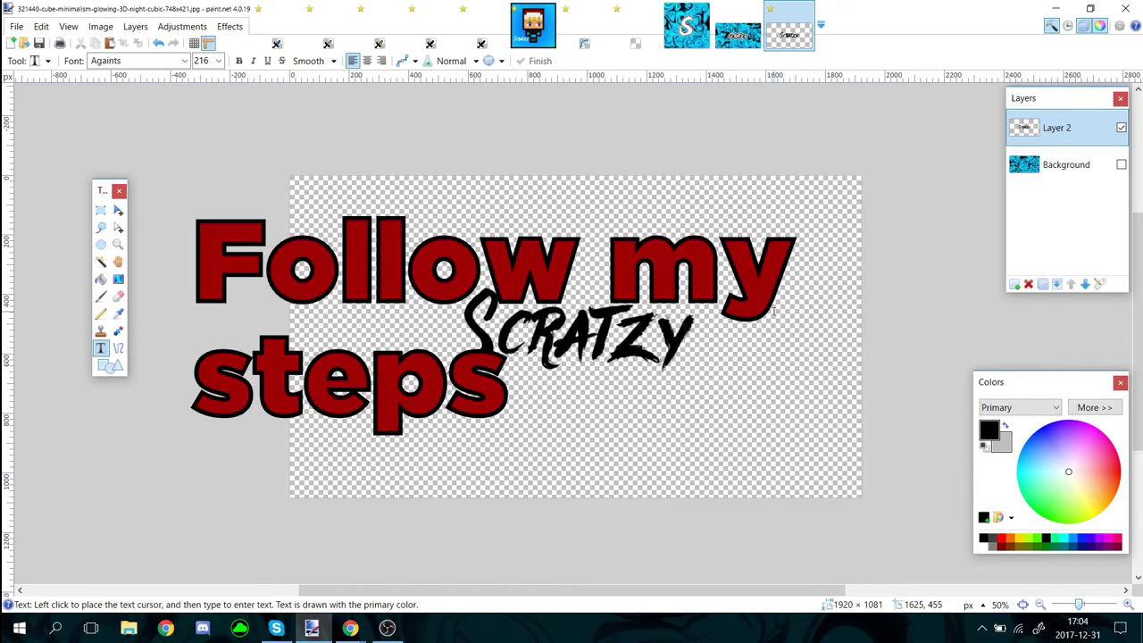
- Apply a Glow effect to the text with radius 20, brightness -100 and contrast -100
{"action": "left_click", "coordinate": [230, 26]}
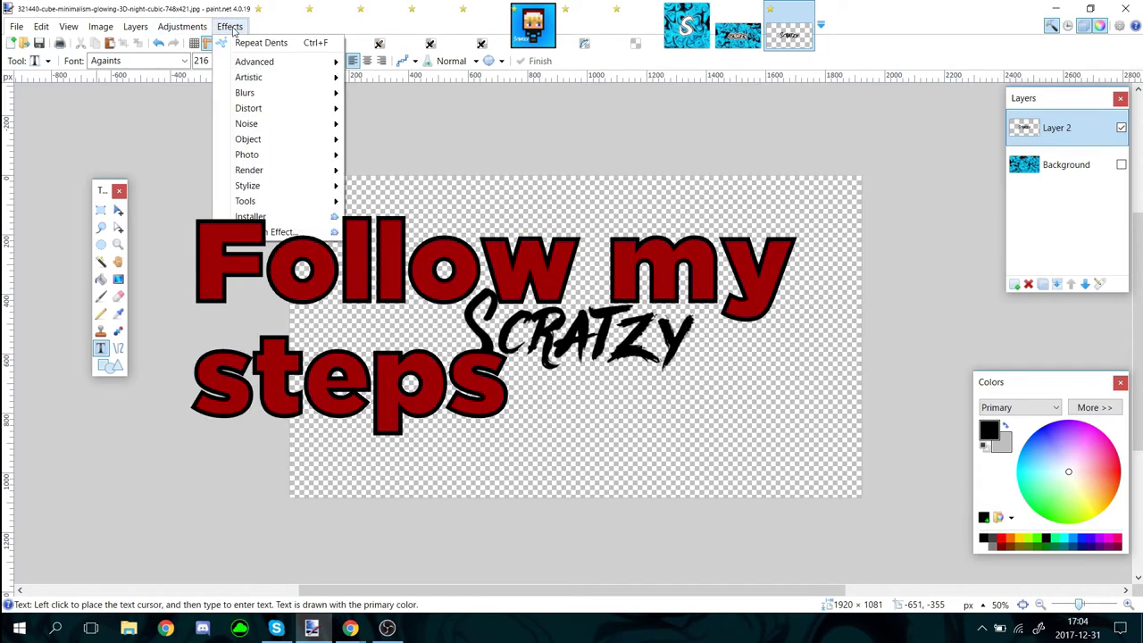
{"action": "mouse_move", "coordinate": [262, 153]}
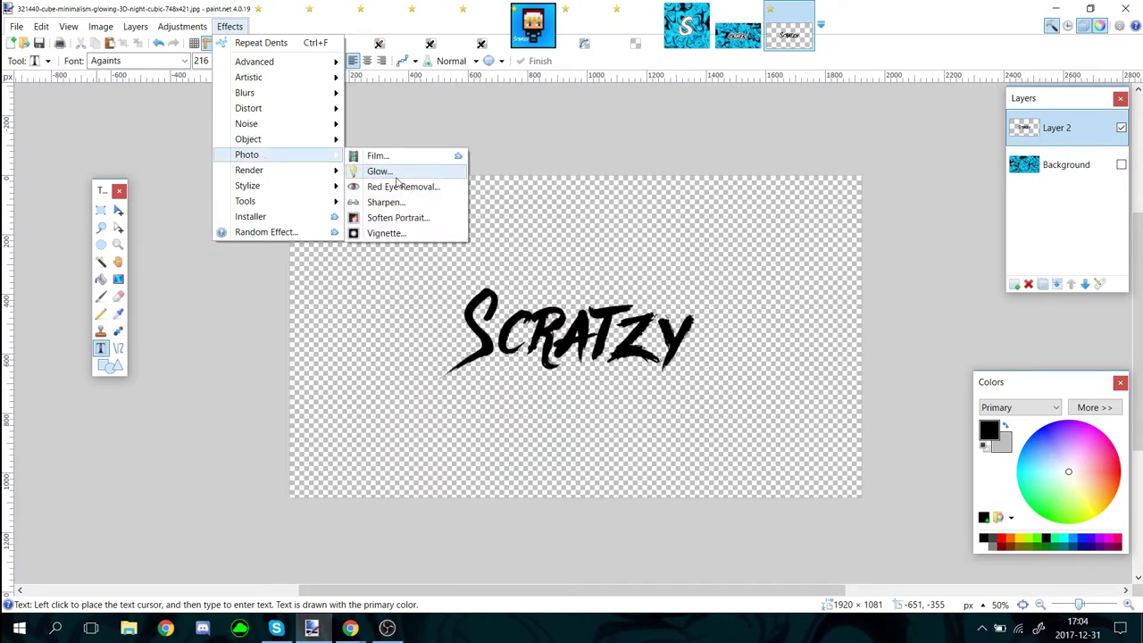
{"action": "left_click", "coordinate": [397, 173]}
{"action": "left_click_drag", "start_coordinate": [528, 239], "coordinate": [146, 165]}
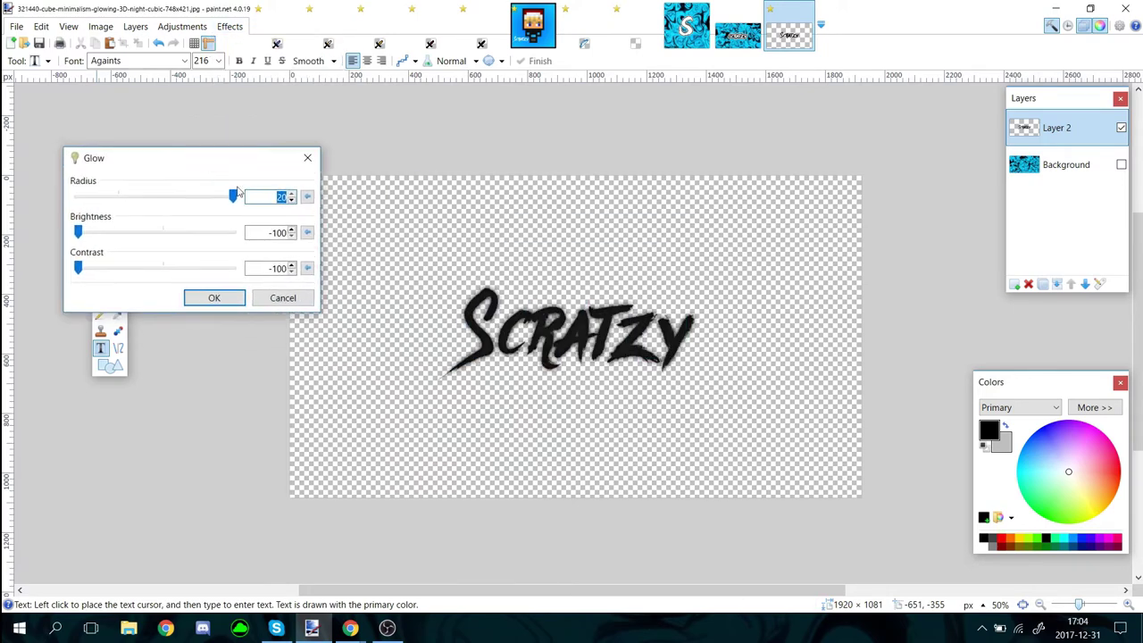
{"action": "left_click_drag", "start_coordinate": [235, 197], "coordinate": [235, 198]}
{"action": "left_click_drag", "start_coordinate": [128, 237], "coordinate": [28, 241]}
{"action": "left_click", "coordinate": [214, 297]}
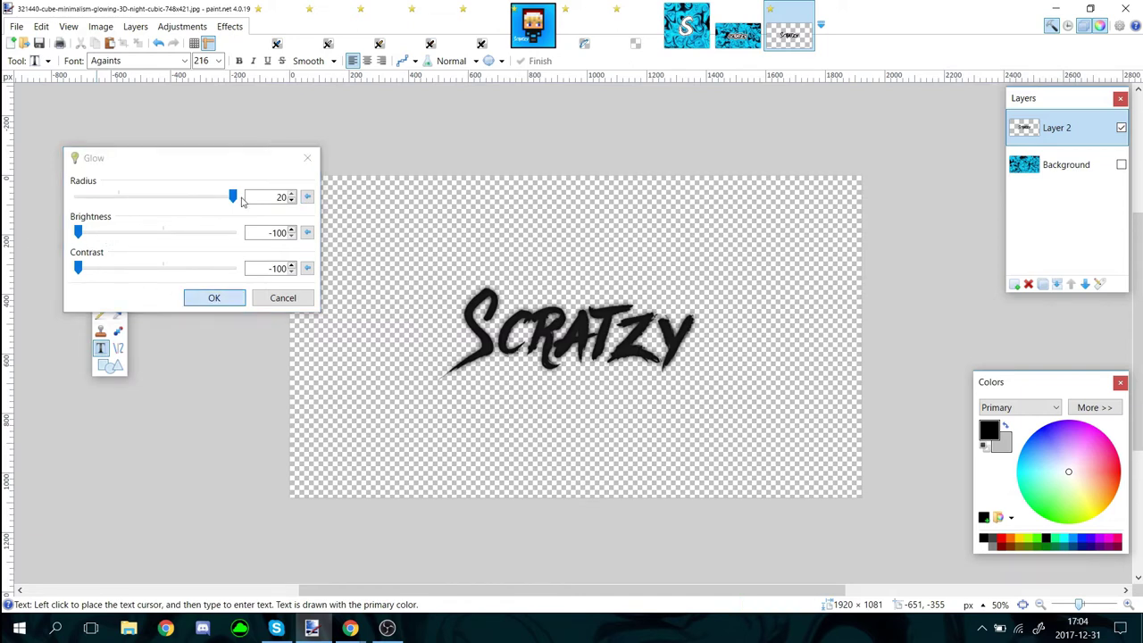
- Repeat the Glow effect on the Scratzy text several times and undo the last repetition
{"action": "left_click", "coordinate": [230, 26]}
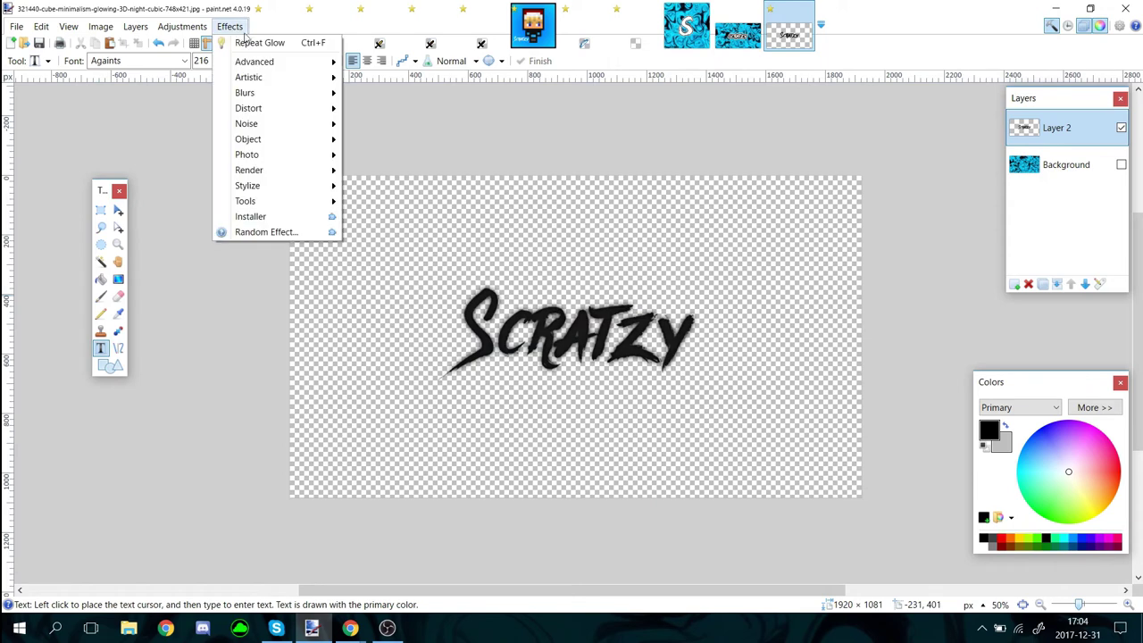
{"action": "left_click", "coordinate": [250, 43]}
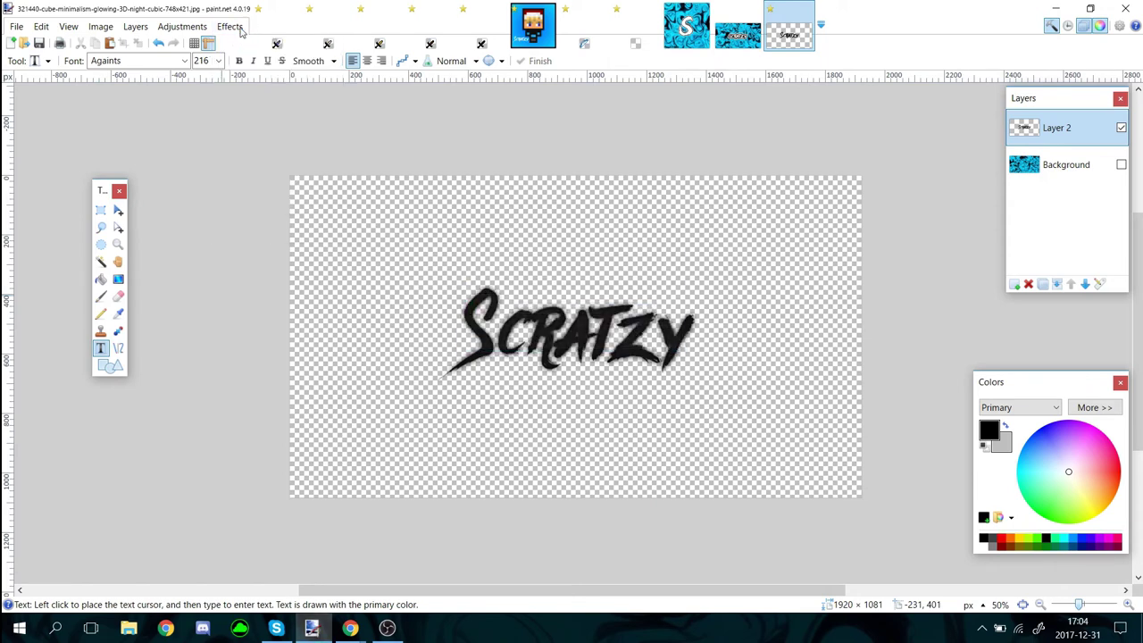
{"action": "left_click", "coordinate": [229, 26]}
{"action": "left_click", "coordinate": [251, 44]}
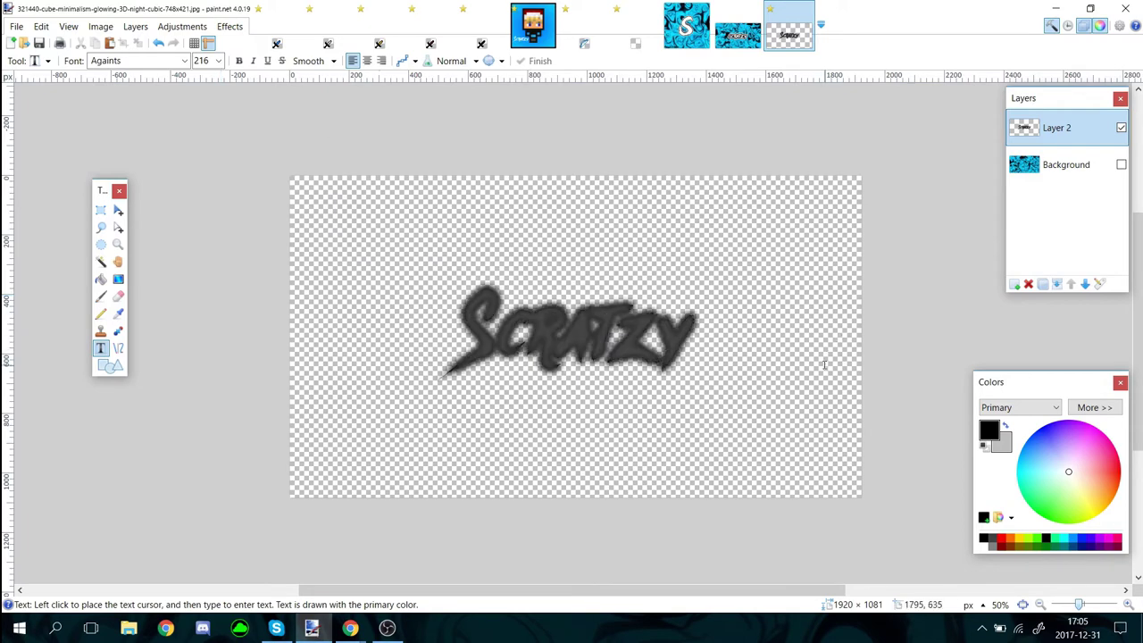
{"action": "key", "text": "ctrl+z"}
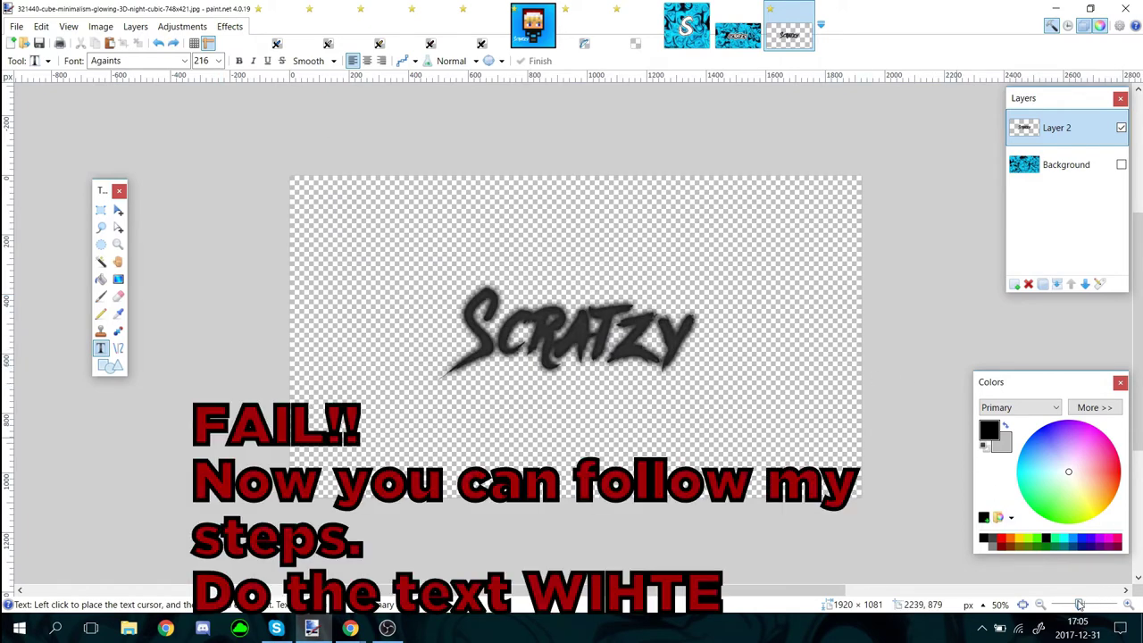
- Try filling the dark glow around the black Scratzy text with white using Paint Bucket at 41% tolerance
{"action": "left_click_drag", "start_coordinate": [1083, 605], "coordinate": [1090, 604]}
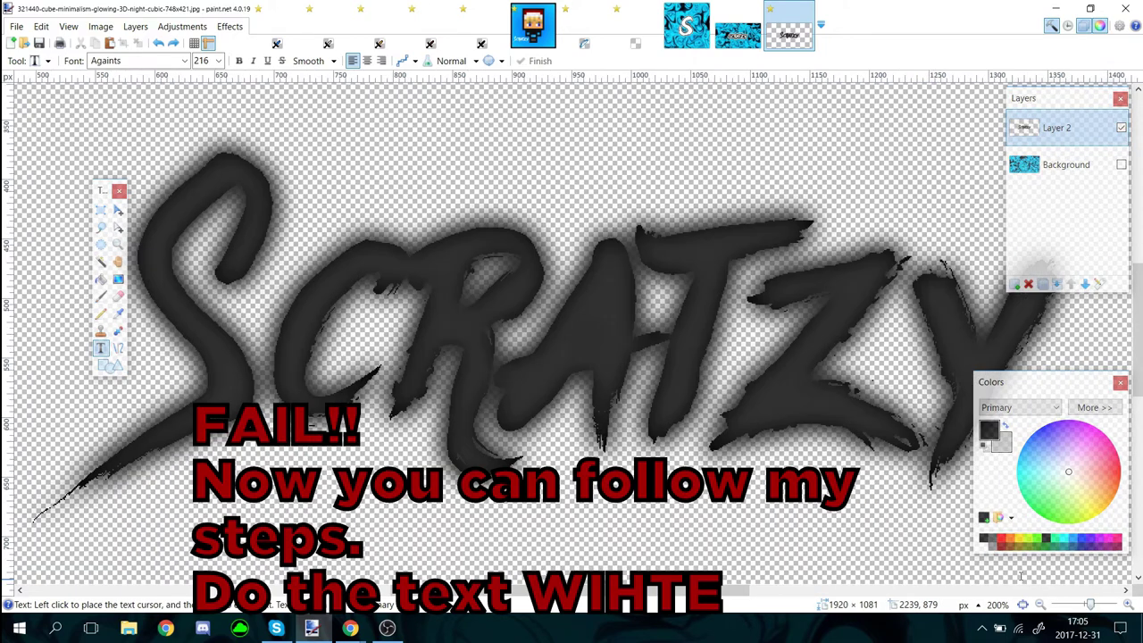
{"action": "left_click", "coordinate": [984, 546]}
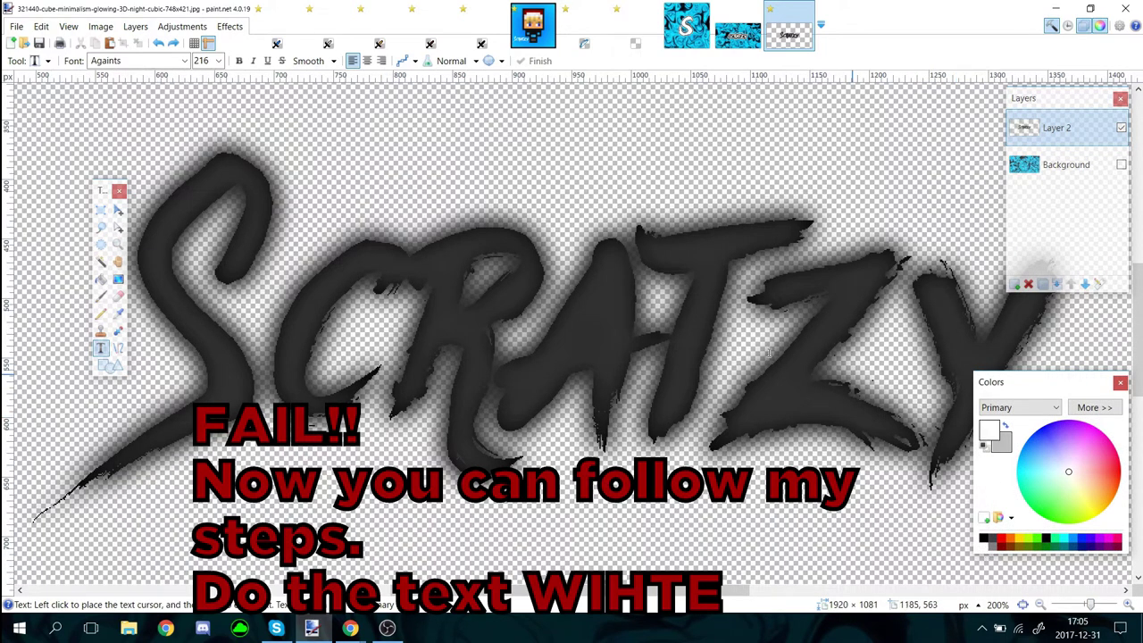
{"action": "left_click", "coordinate": [101, 279]}
{"action": "left_click", "coordinate": [280, 195]}
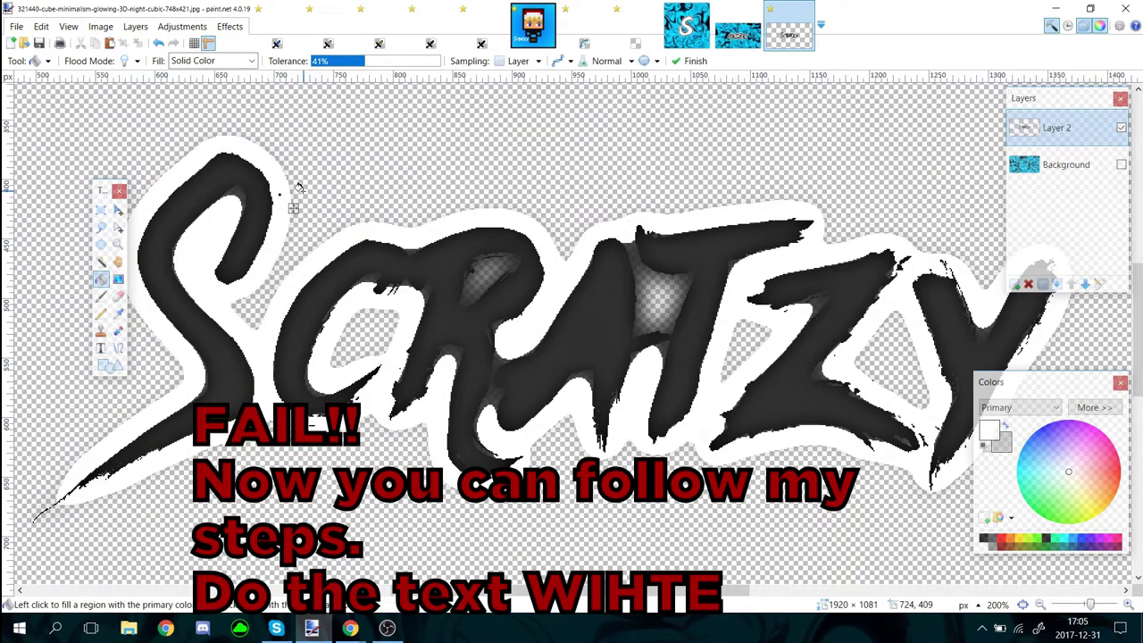
- Undo the white fill and the Glow effects on the black Scratzy text
{"action": "key", "text": "ctrl+z"}
{"action": "key", "text": "ctrl+z"}
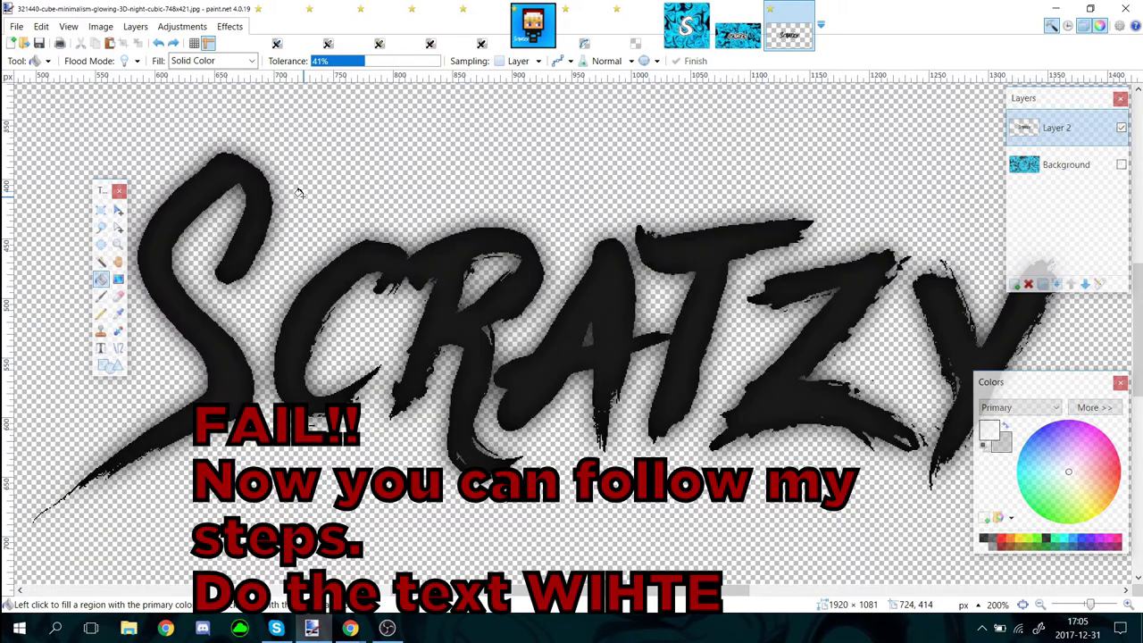
{"action": "key", "text": "ctrl+z"}
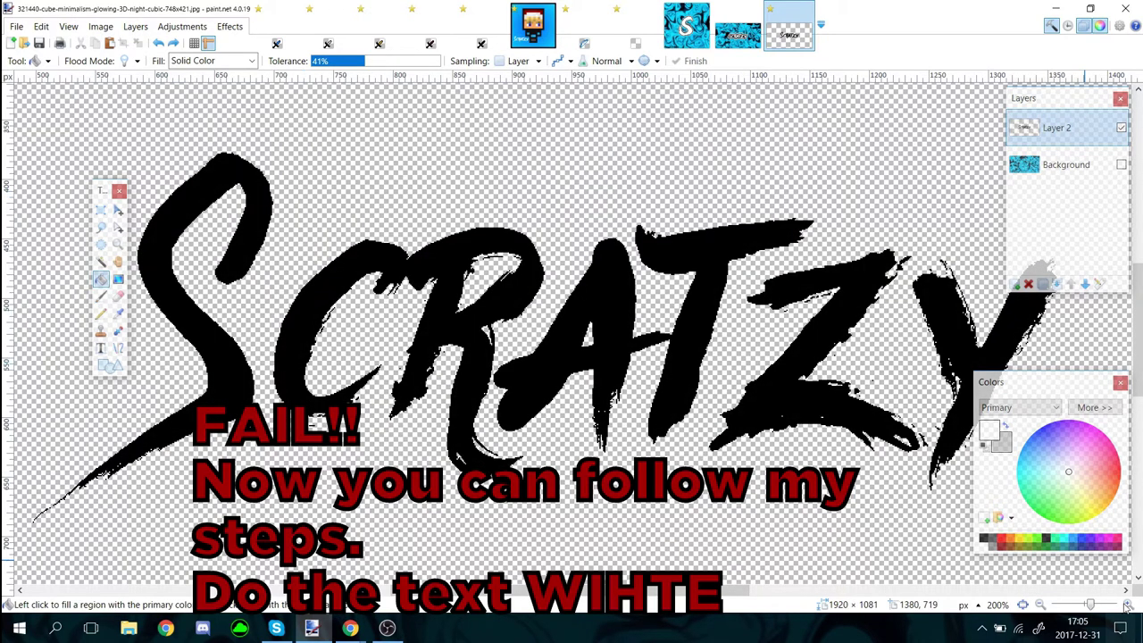
- Select the area around the black Scratzy text on Layer 2 and delete the text
{"action": "left_click", "coordinate": [1040, 606]}
{"action": "left_click", "coordinate": [1040, 605]}
{"action": "left_click", "coordinate": [1041, 605]}
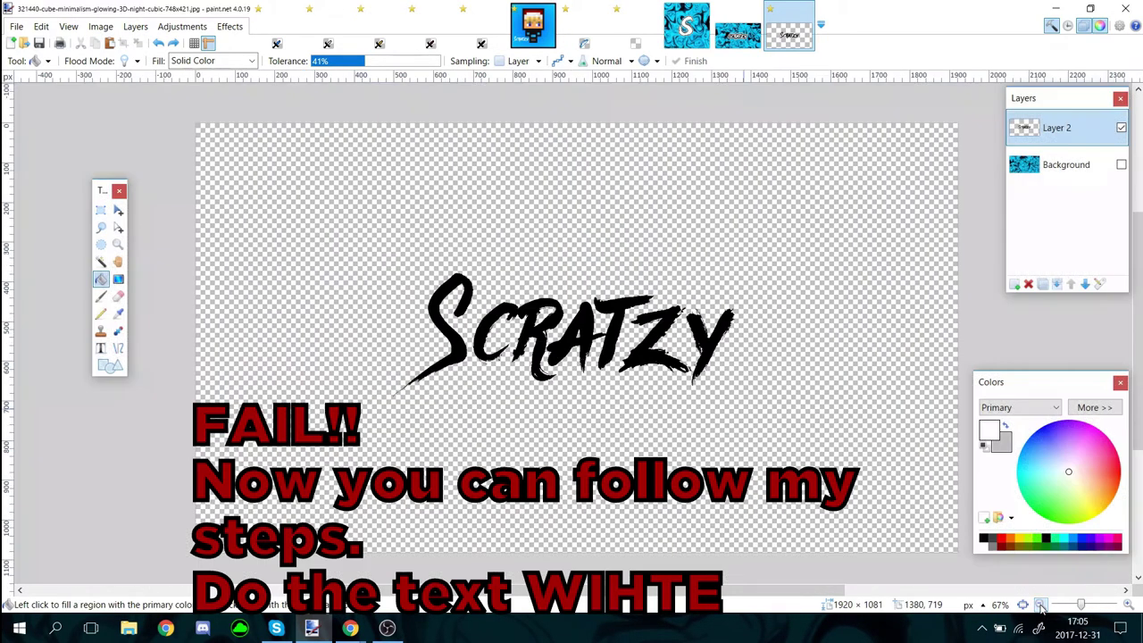
{"action": "left_click", "coordinate": [101, 210]}
{"action": "mouse_move", "coordinate": [281, 224]}
{"action": "left_mouse_down"}
{"action": "mouse_move", "coordinate": [522, 297]}
{"action": "mouse_move", "coordinate": [672, 421]}
{"action": "mouse_move", "coordinate": [823, 429]}
{"action": "left_mouse_up"}
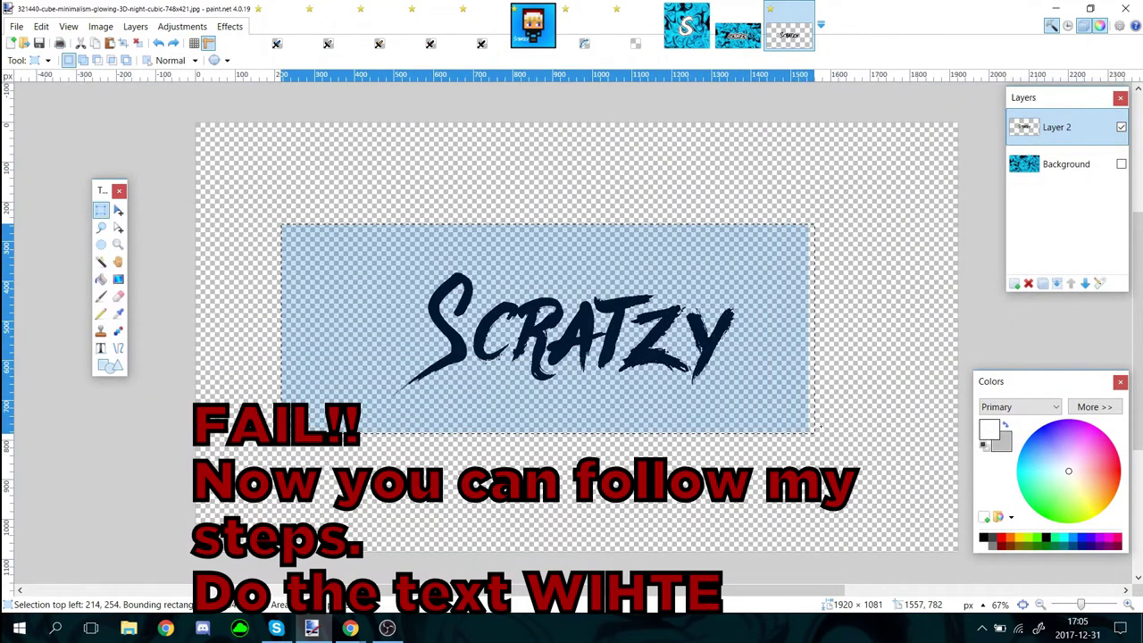
{"action": "key", "text": "Delete"}
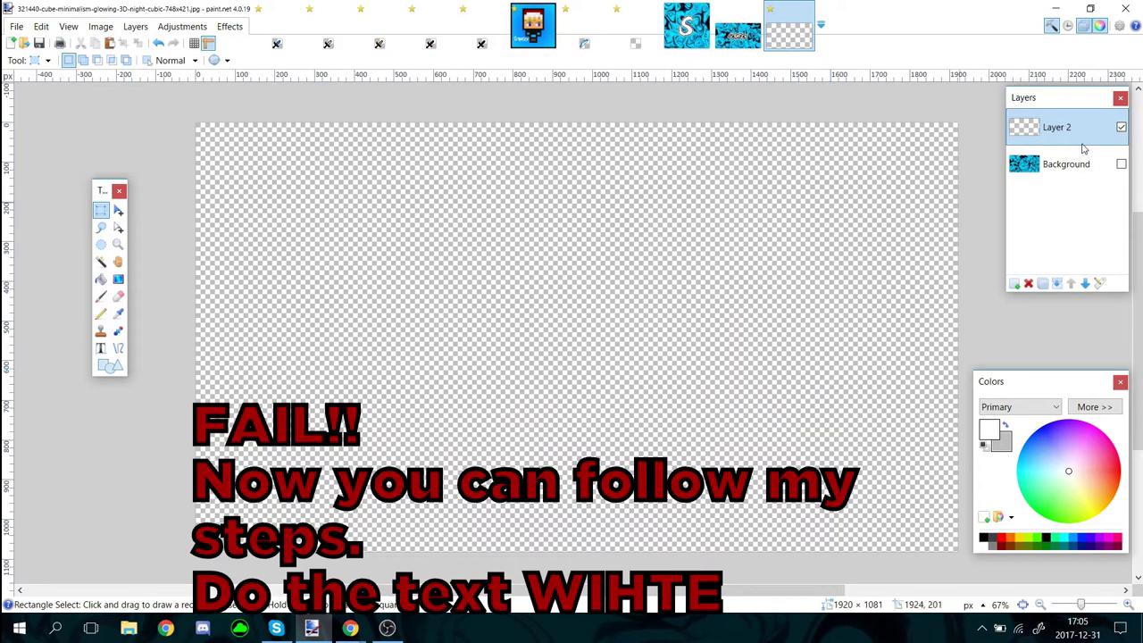
- Write "Scratzy" on Layer 2 in white Againts font at size 216 and move it near the canvas centre
{"action": "left_click", "coordinate": [100, 348]}
{"action": "left_click", "coordinate": [338, 276]}
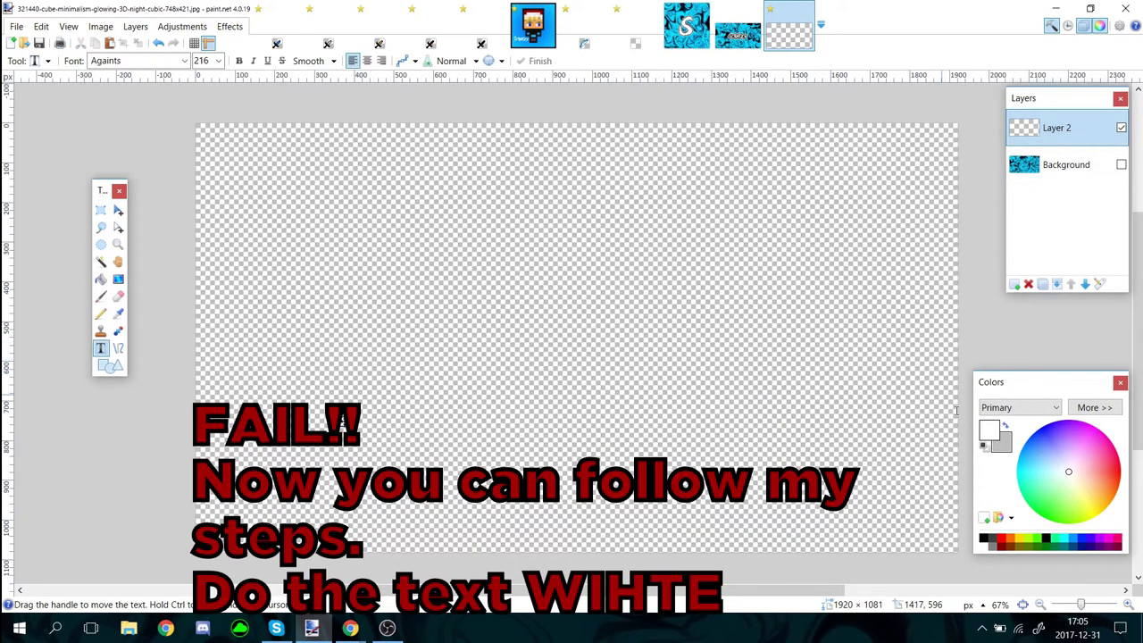
{"action": "type", "text": "Scratzy"}
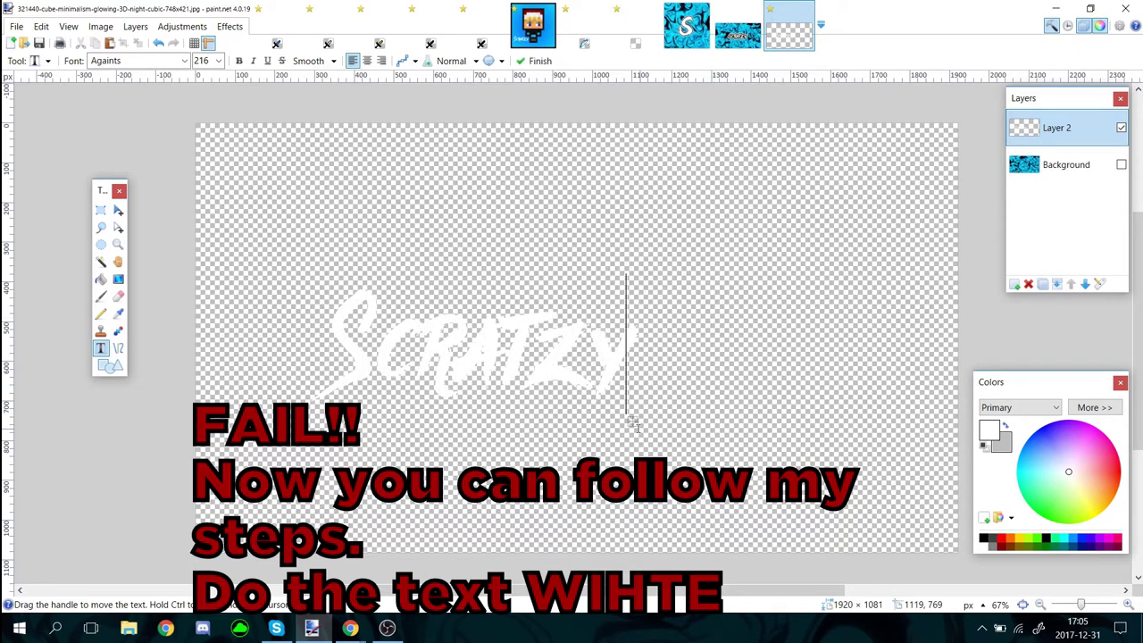
{"action": "left_click_drag", "start_coordinate": [634, 427], "coordinate": [750, 390]}
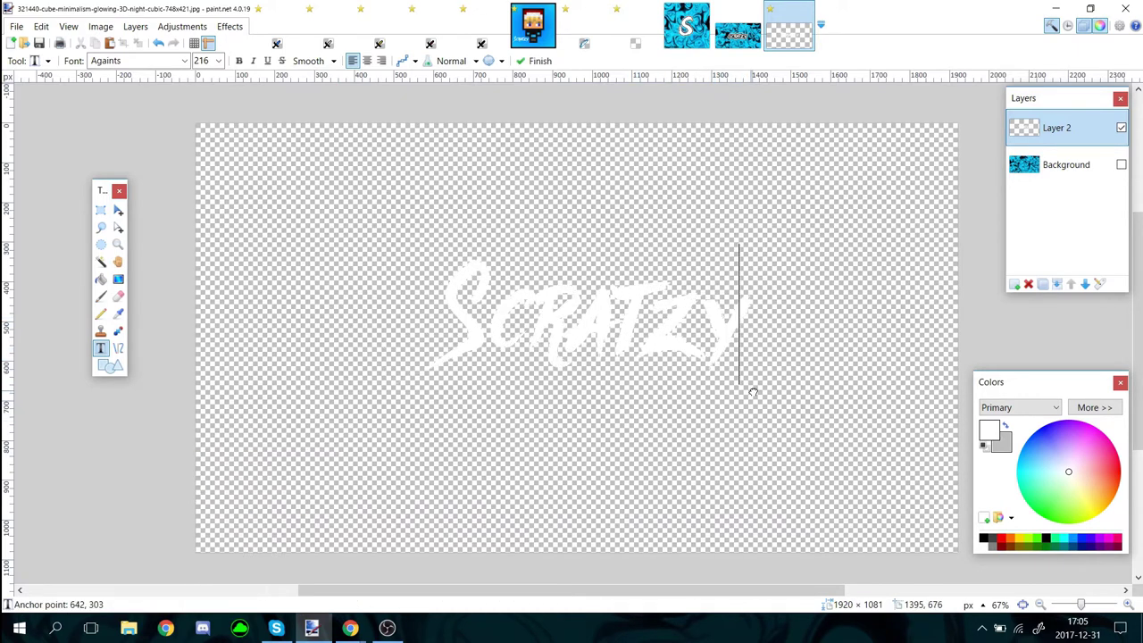
- Apply the previous Glow effect three times to the white Scratzy text
{"action": "left_click", "coordinate": [231, 27]}
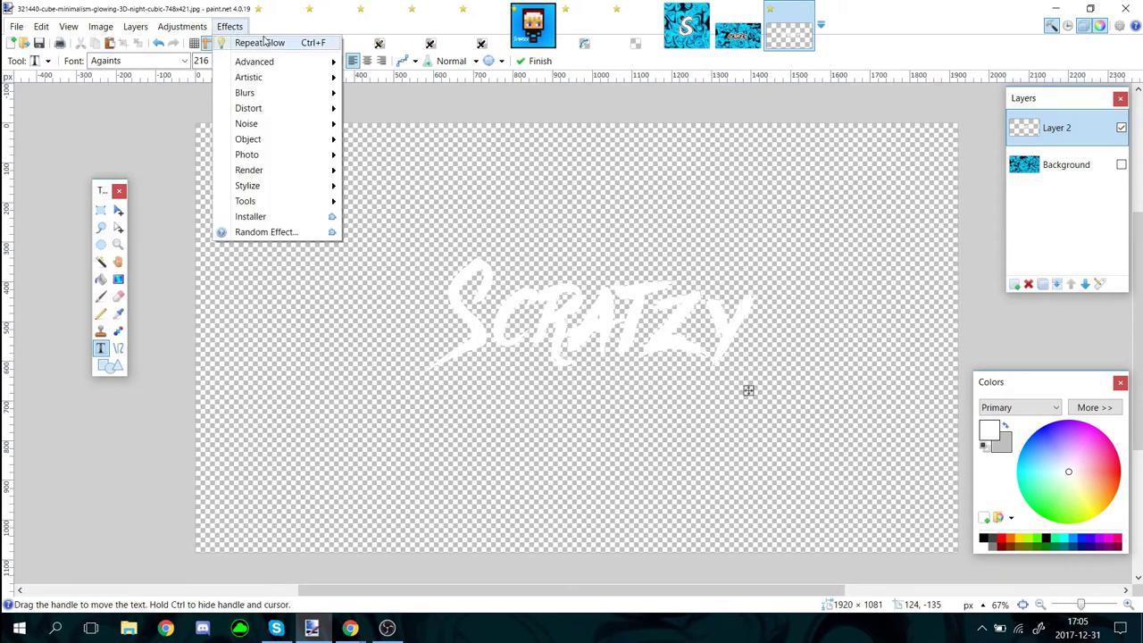
{"action": "left_click", "coordinate": [252, 40]}
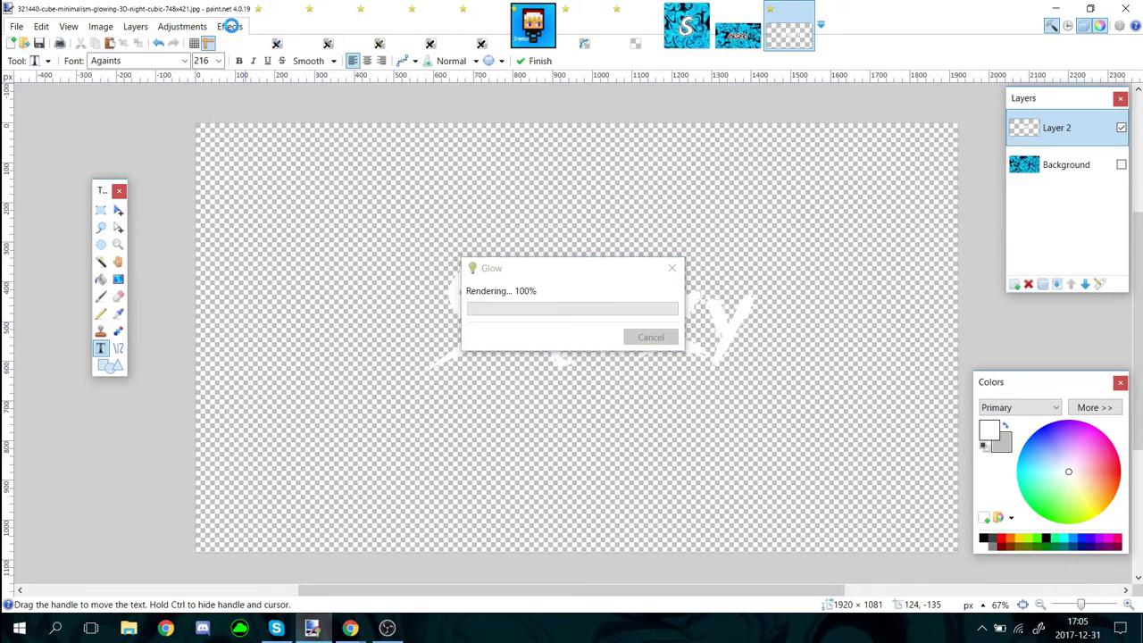
{"action": "left_click", "coordinate": [230, 26]}
{"action": "left_click", "coordinate": [263, 43]}
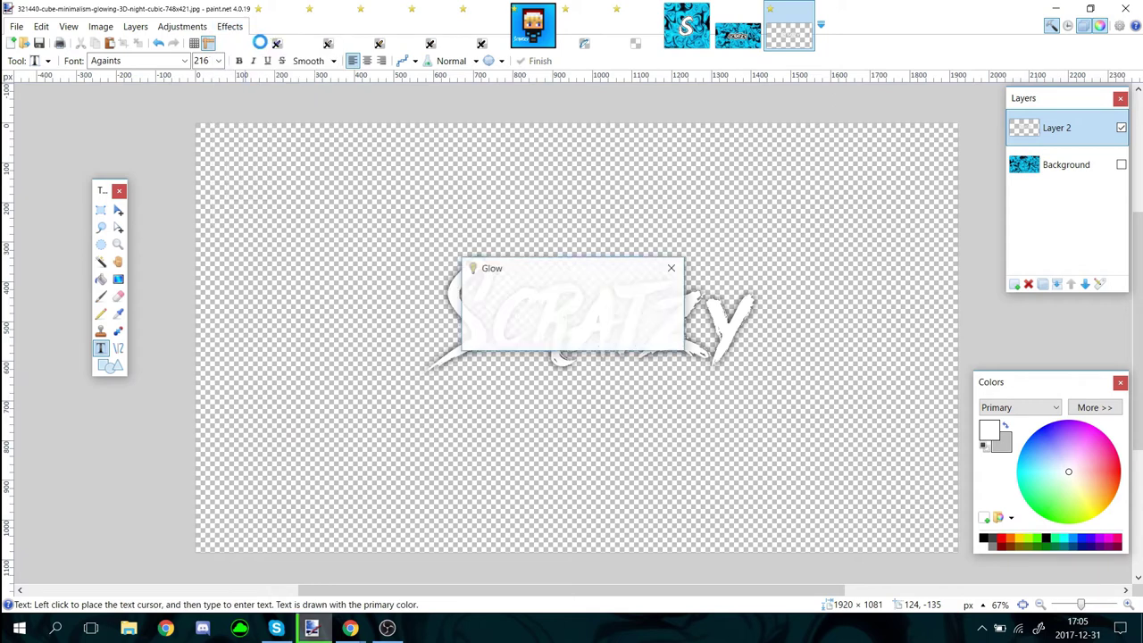
{"action": "left_click", "coordinate": [231, 27]}
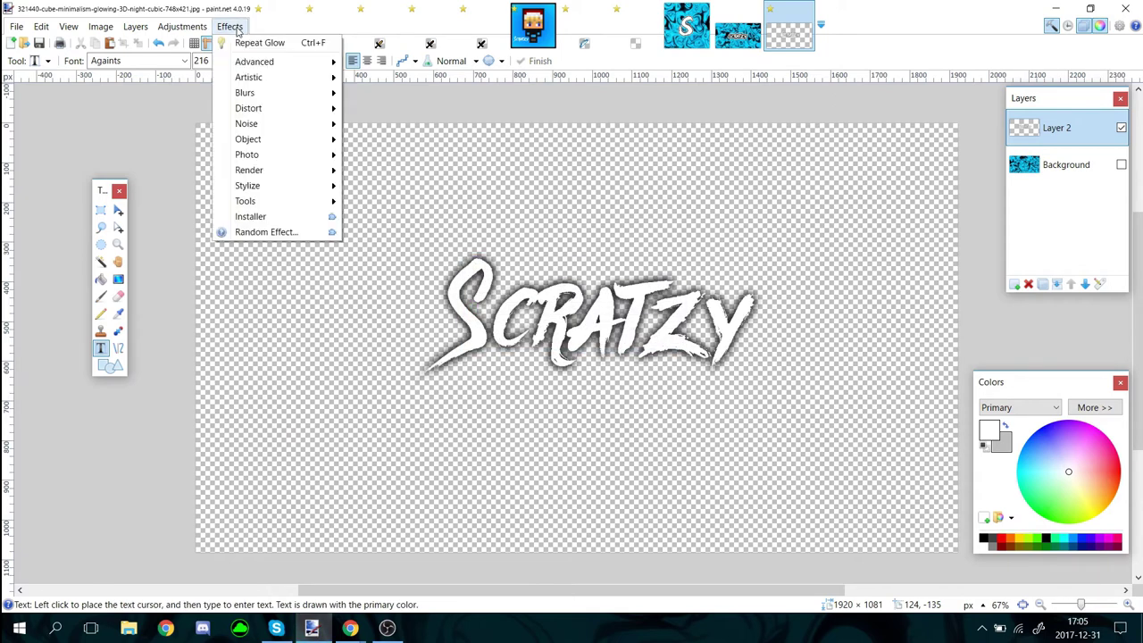
{"action": "left_click", "coordinate": [246, 41]}
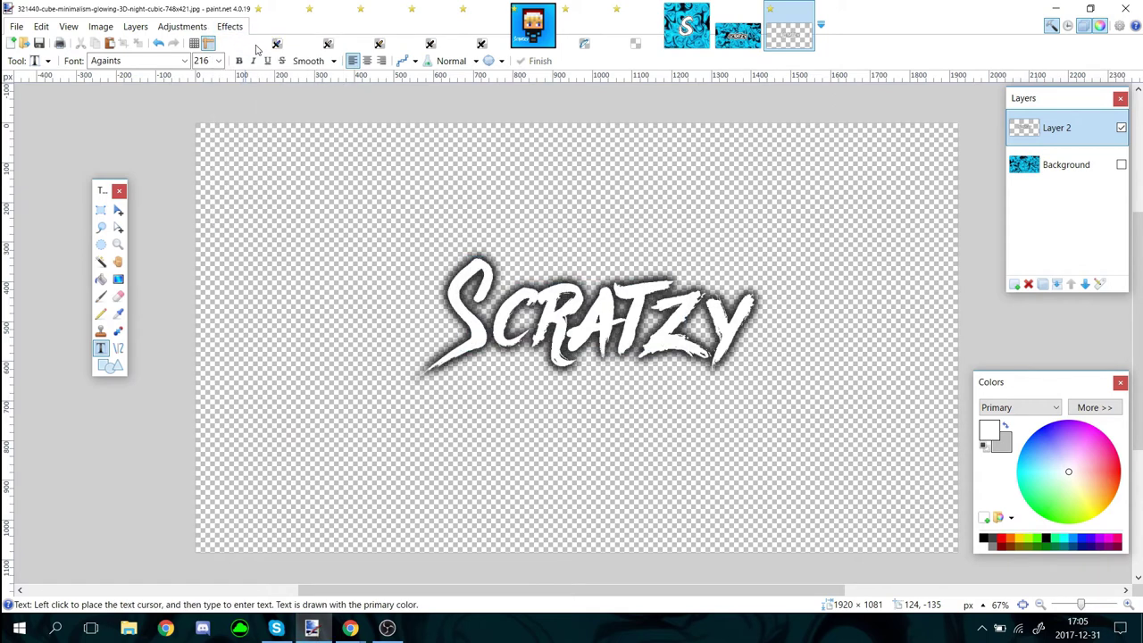
- Fill the dark glow around the white letters with black using Paint Bucket, raising the tolerance to 49%
{"action": "mouse_move", "coordinate": [1082, 616]}
{"action": "left_mouse_down"}
{"action": "mouse_move", "coordinate": [1116, 607]}
{"action": "mouse_move", "coordinate": [1086, 607]}
{"action": "left_mouse_up"}
{"action": "left_click", "coordinate": [985, 540]}
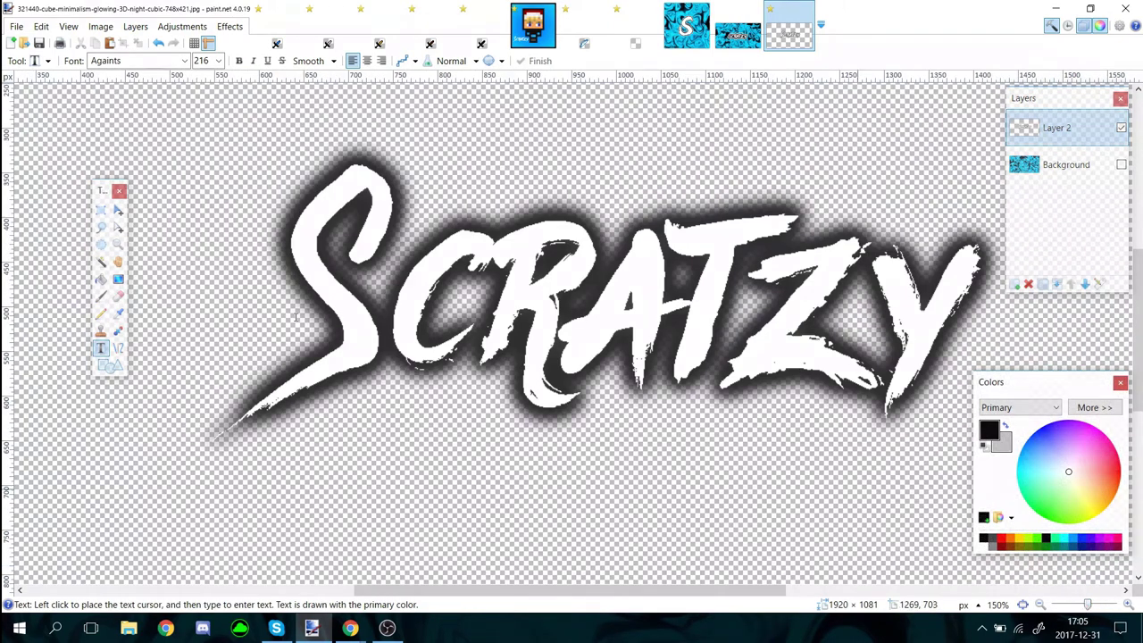
{"action": "left_click", "coordinate": [101, 279]}
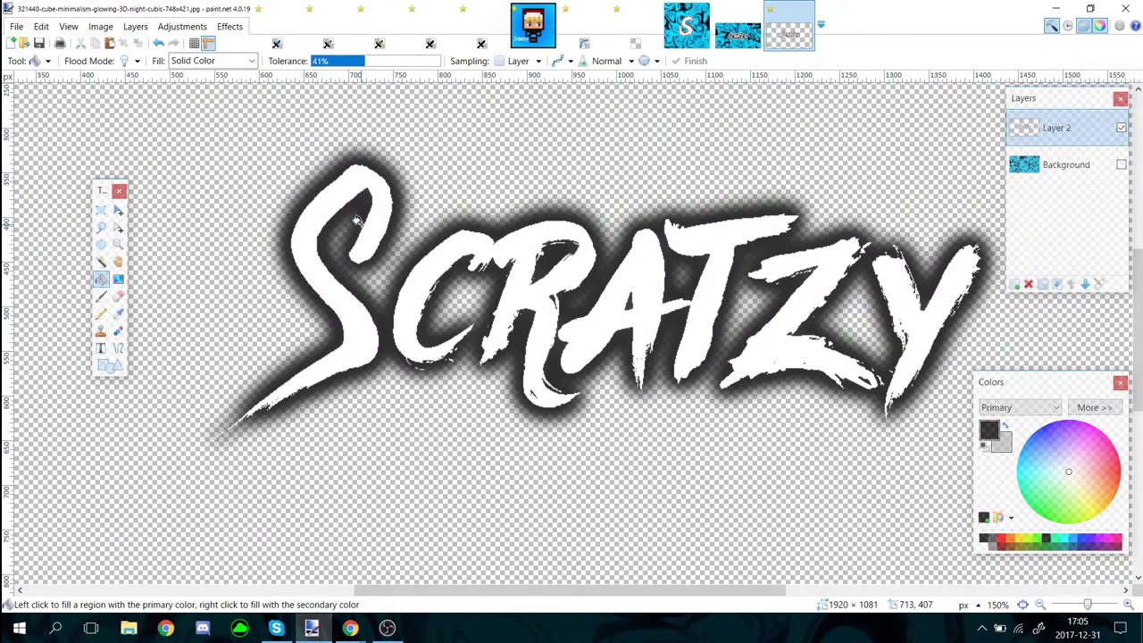
{"action": "left_click", "coordinate": [364, 200]}
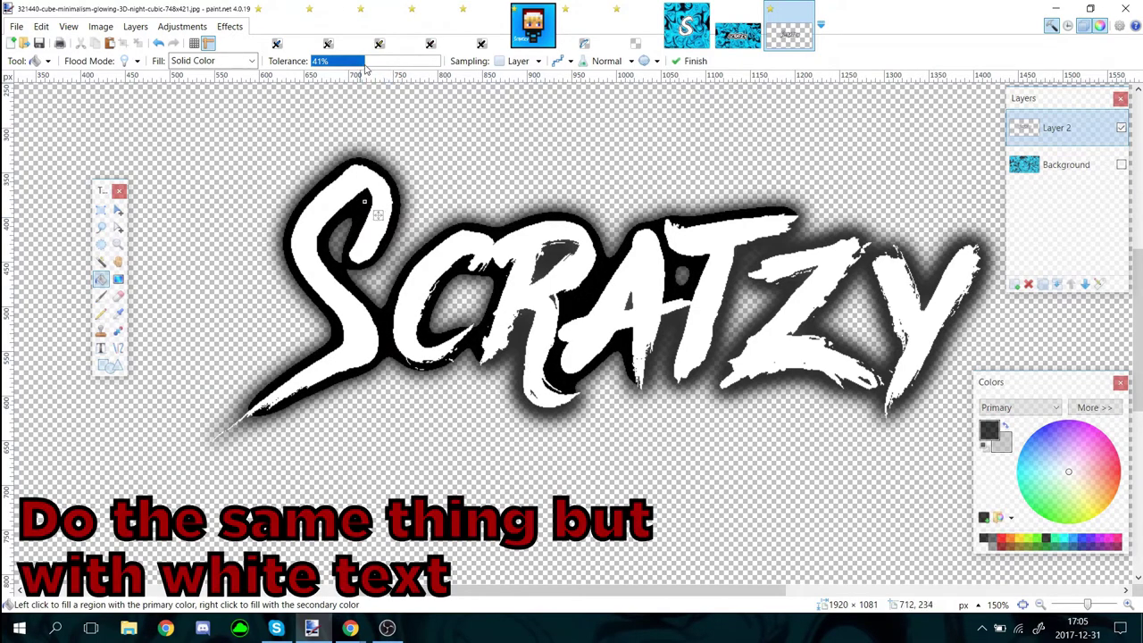
{"action": "left_click_drag", "start_coordinate": [366, 66], "coordinate": [376, 66]}
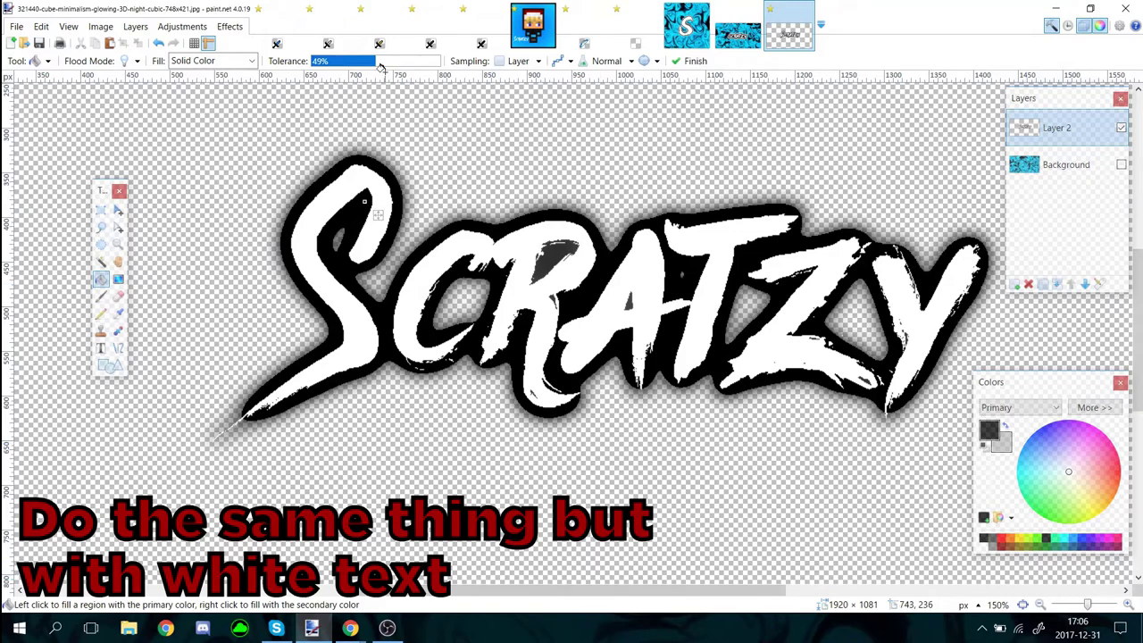
- Duplicate the Scratzy text layer and repeat the Glow effect once on the copy
{"action": "left_click_drag", "start_coordinate": [1088, 604], "coordinate": [1080, 605]}
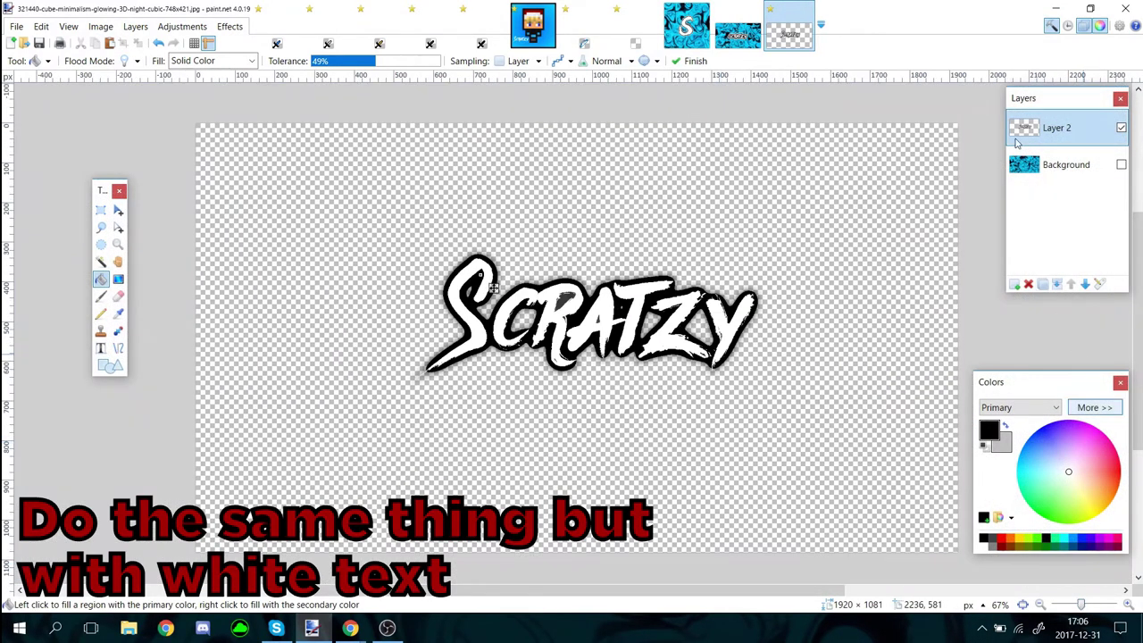
{"action": "left_click", "coordinate": [1041, 284]}
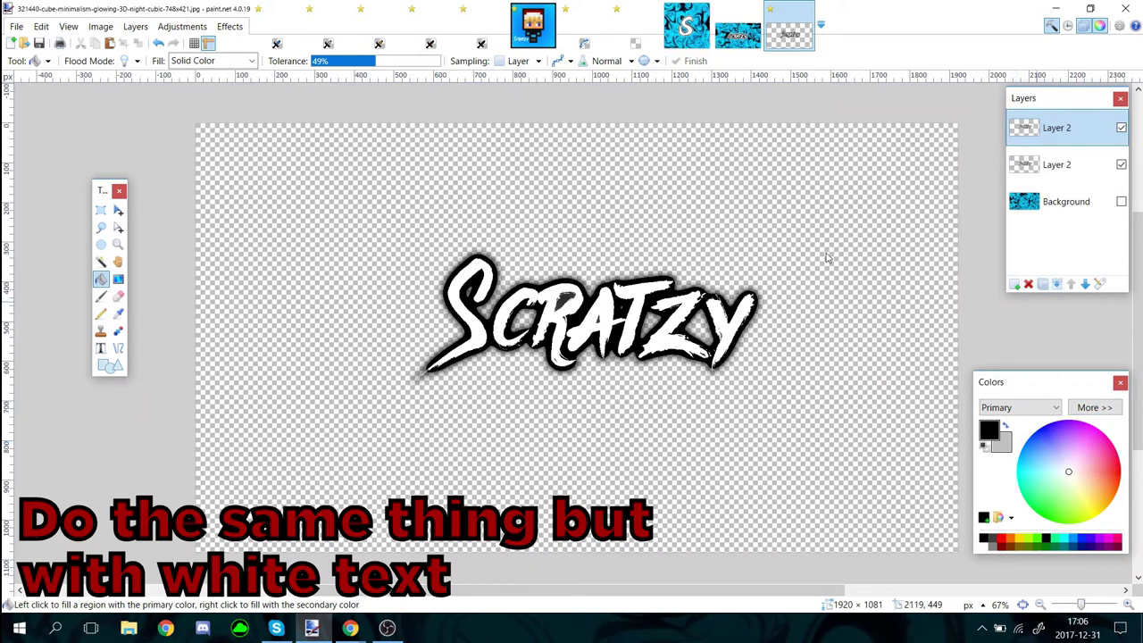
{"action": "left_click", "coordinate": [230, 26]}
{"action": "left_click", "coordinate": [247, 41]}
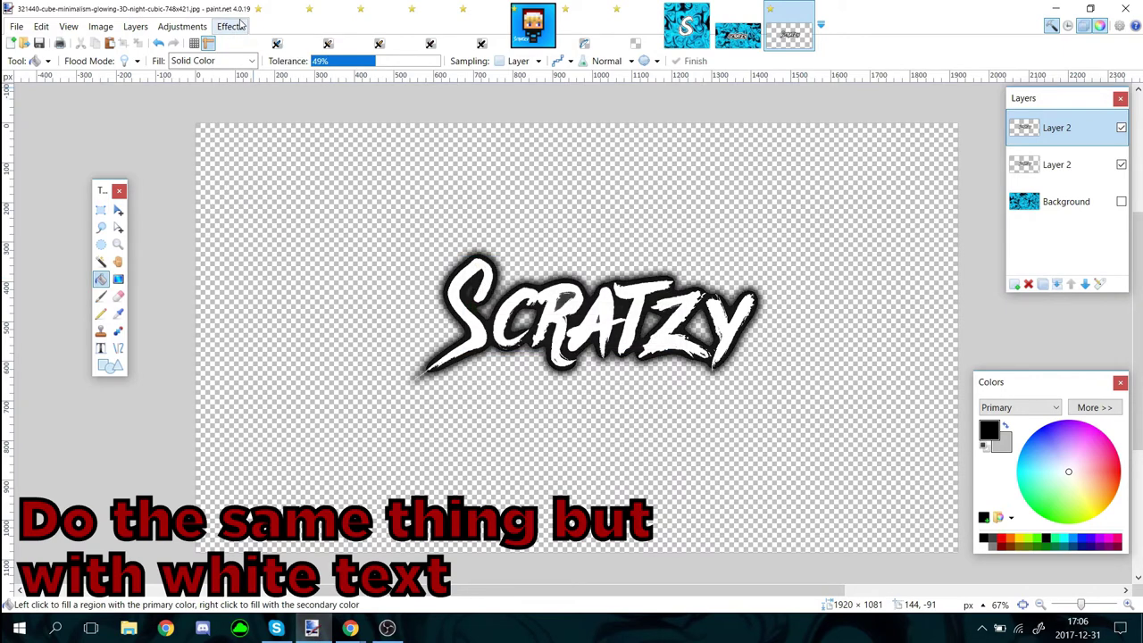
- Fill the soft glow outside the black outline with white on the top layer, setting the fill tolerance to 32%
{"action": "key", "text": "ctrl+plus"}
{"action": "key", "text": "ctrl+plus"}
{"action": "key", "text": "ctrl+plus"}
{"action": "key", "text": "ctrl+plus"}
{"action": "key", "text": "ctrl+plus"}
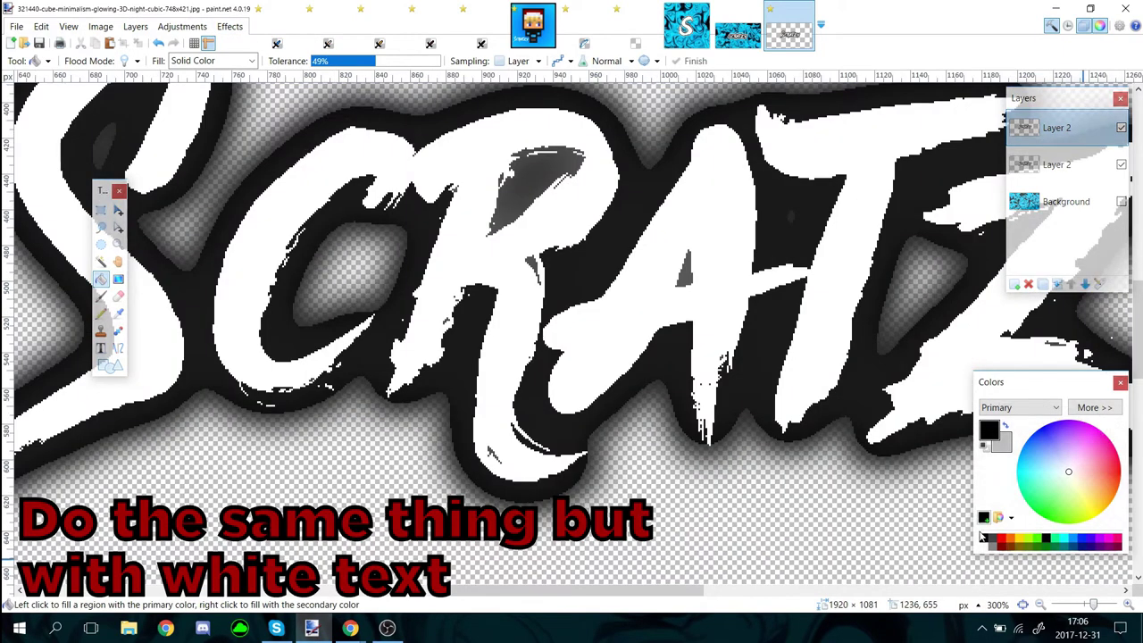
{"action": "left_click", "coordinate": [672, 122]}
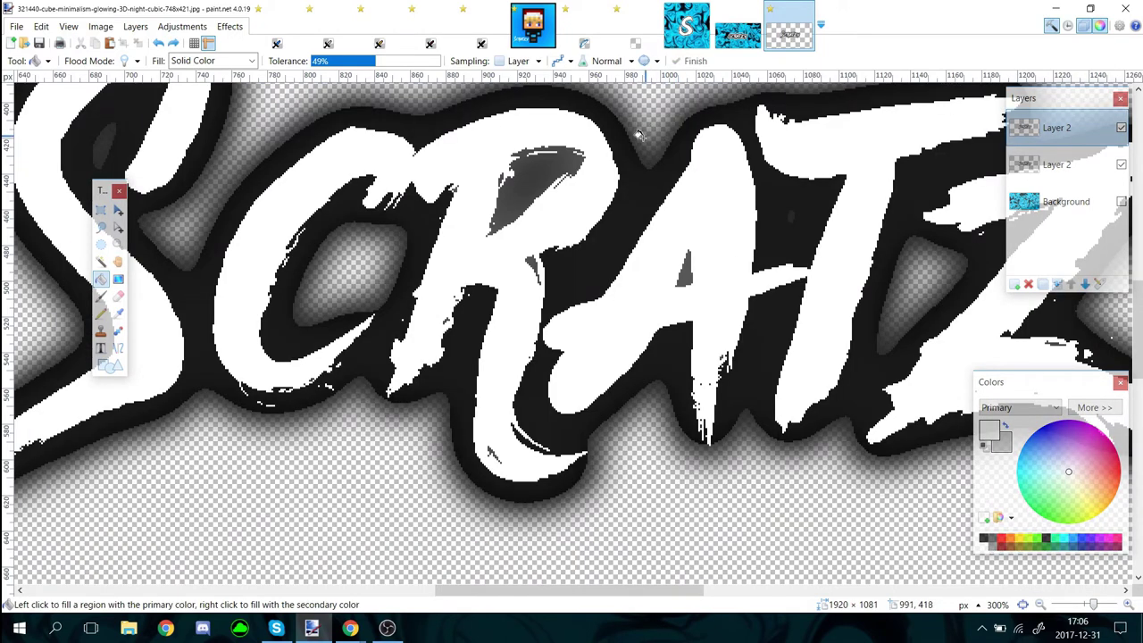
{"action": "left_click", "coordinate": [643, 139]}
{"action": "key", "text": "ctrl+z"}
{"action": "left_click", "coordinate": [639, 150]}
{"action": "left_click_drag", "start_coordinate": [369, 63], "coordinate": [354, 63]}
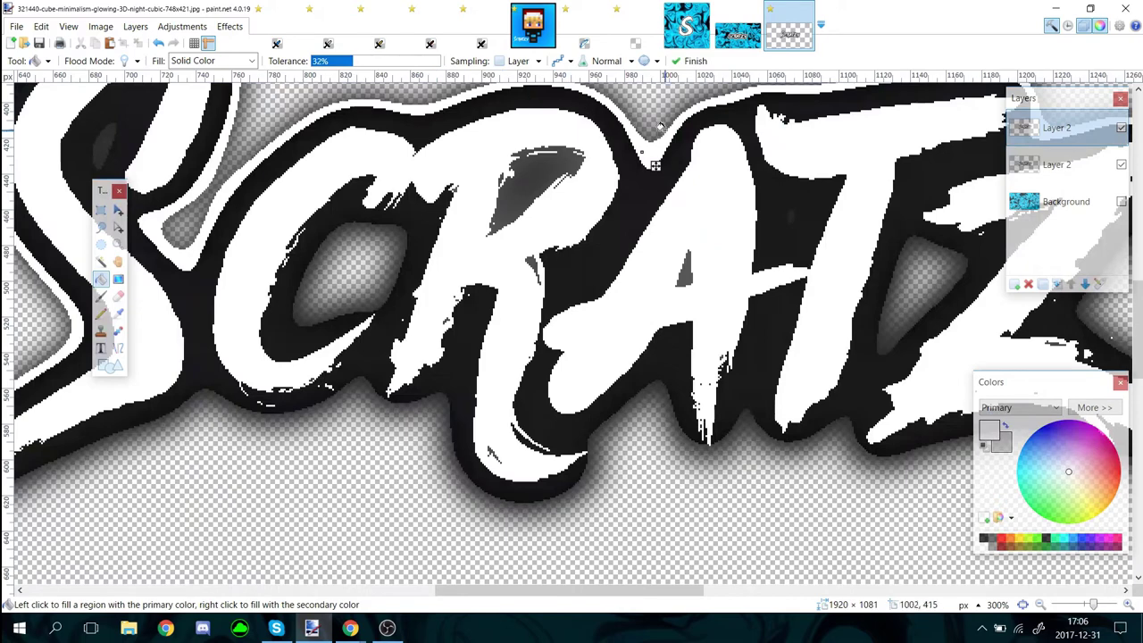
- Fill the remaining outer glow with white and raise the tolerance to 39% for a solid white outline
{"action": "left_click", "coordinate": [656, 134]}
{"action": "mouse_move", "coordinate": [1092, 604]}
{"action": "left_mouse_down"}
{"action": "mouse_move", "coordinate": [1067, 604]}
{"action": "mouse_move", "coordinate": [1098, 605]}
{"action": "mouse_move", "coordinate": [1086, 599]}
{"action": "left_mouse_up"}
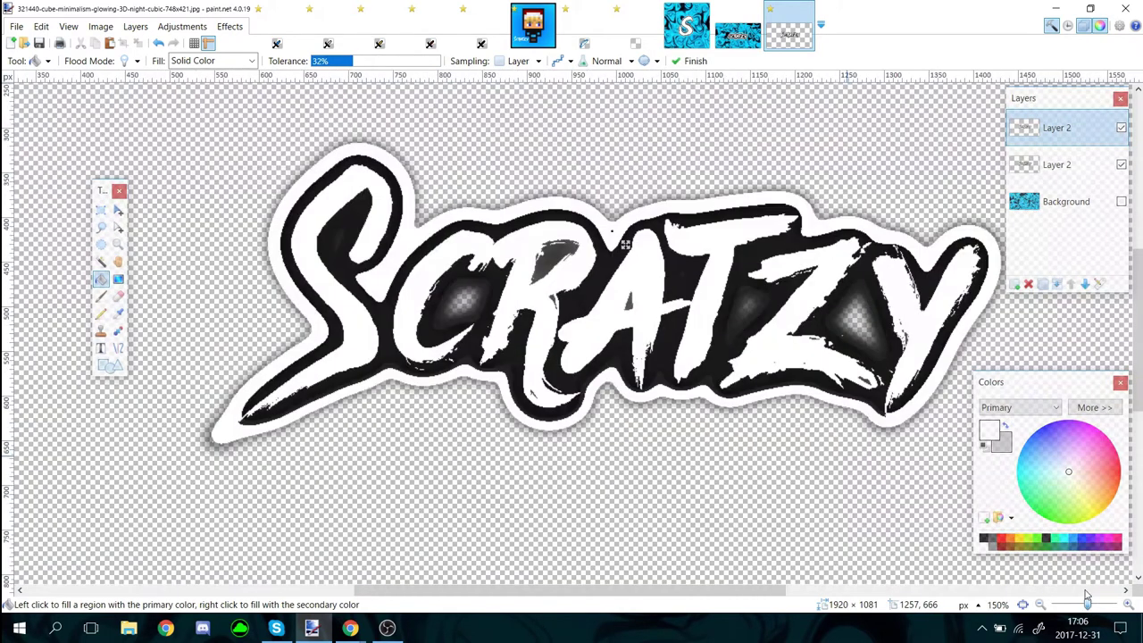
{"action": "mouse_move", "coordinate": [363, 65]}
{"action": "left_mouse_down"}
{"action": "mouse_move", "coordinate": [459, 66]}
{"action": "mouse_move", "coordinate": [361, 63]}
{"action": "left_mouse_up"}
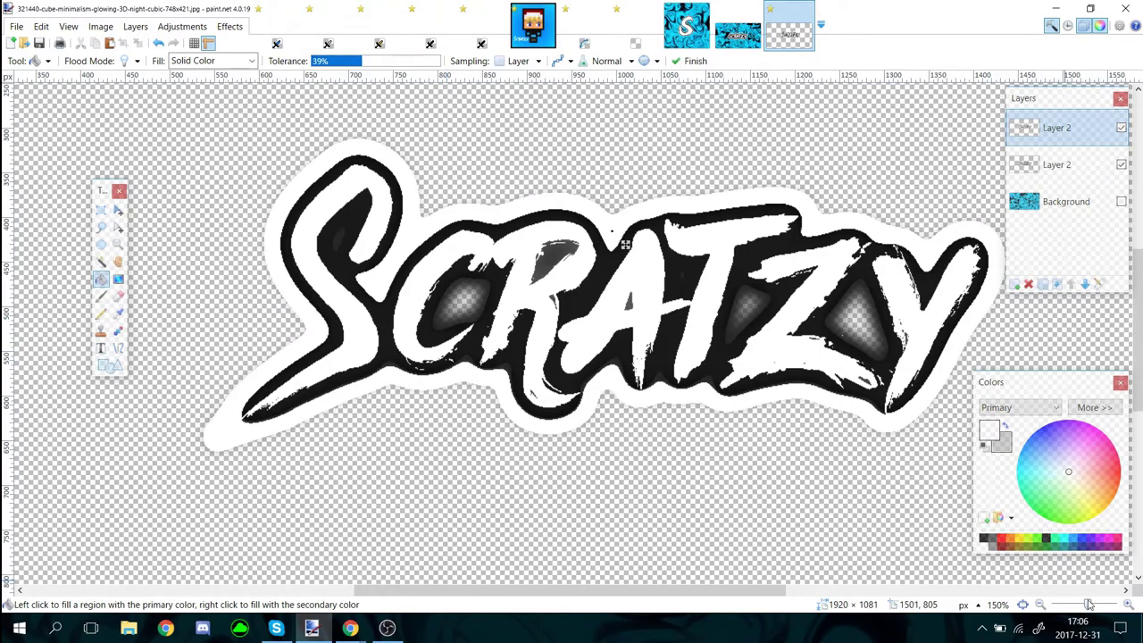
- Try black as the colour of the outer outline fill and switch it back to white
{"action": "mouse_move", "coordinate": [1088, 604]}
{"action": "left_mouse_down"}
{"action": "mouse_move", "coordinate": [1074, 604]}
{"action": "mouse_move", "coordinate": [1094, 596]}
{"action": "left_mouse_up"}
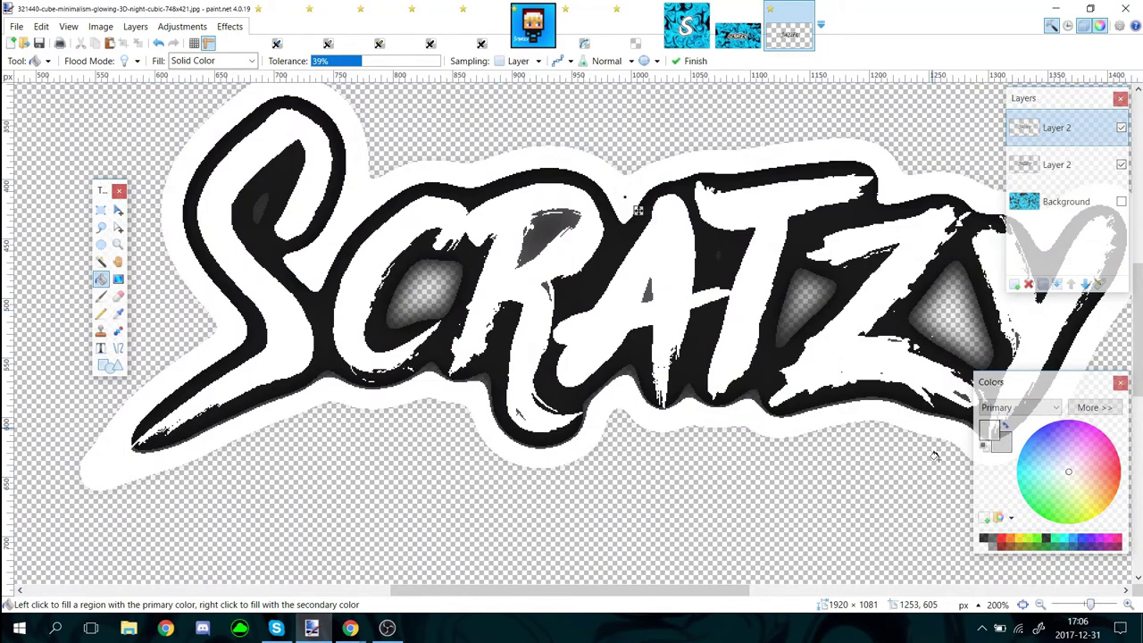
{"action": "left_click", "coordinate": [984, 540]}
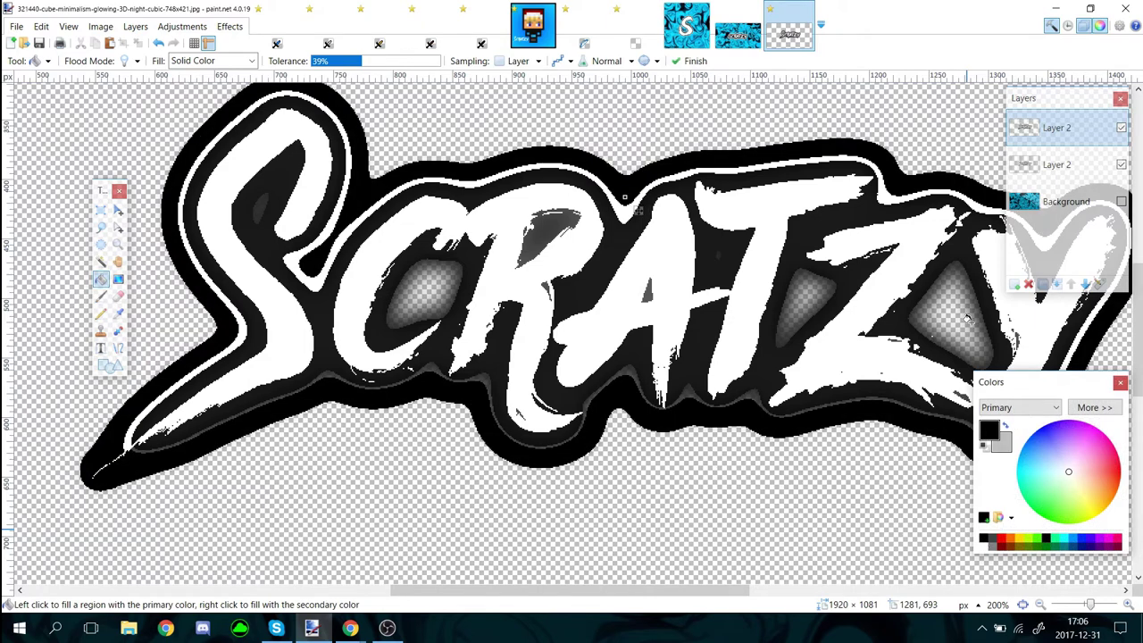
{"action": "key", "text": "x"}
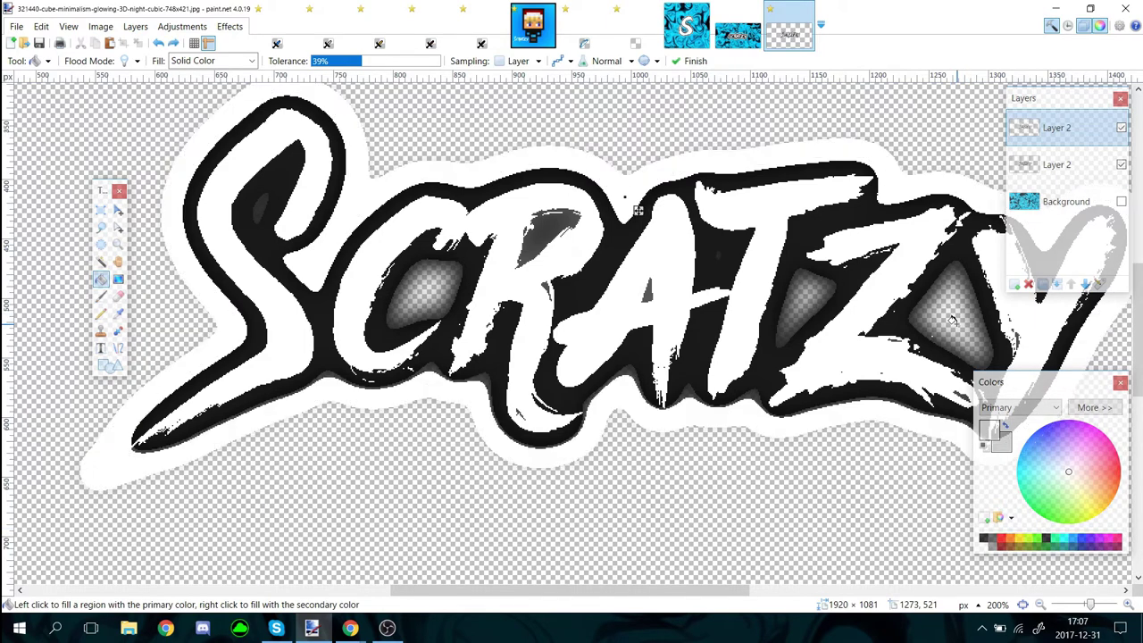
{"action": "key", "text": "x"}
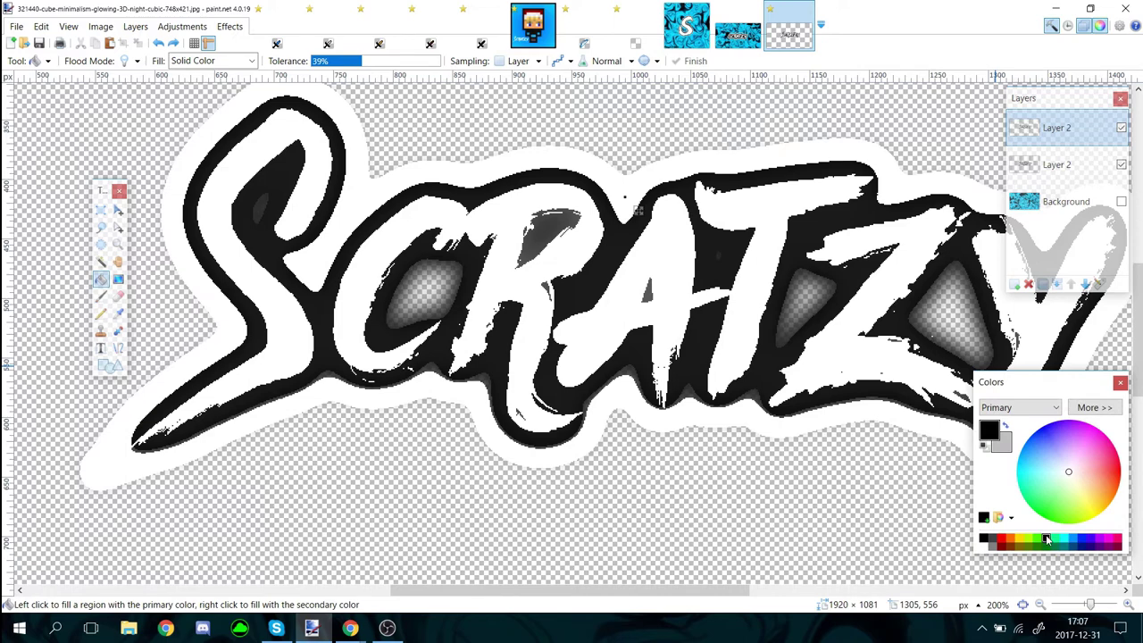
{"action": "key", "text": "x"}
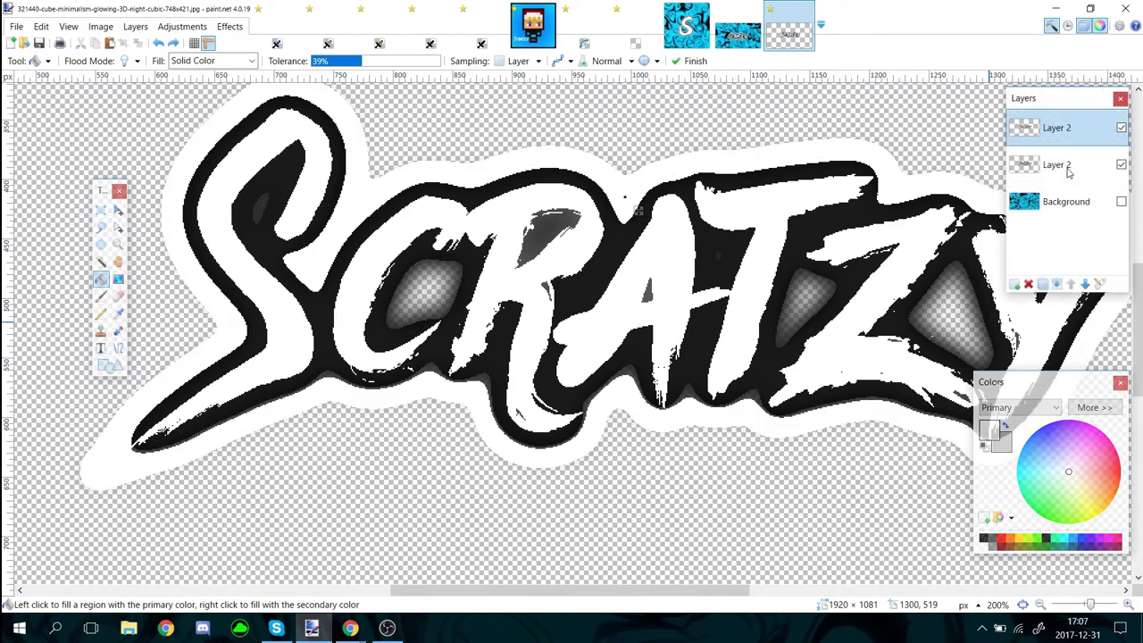
- Merge the top Scratzy layer down into the text layer beneath it
{"action": "left_click", "coordinate": [1072, 172]}
{"action": "key", "text": "alt+Page_Up"}
{"action": "left_click", "coordinate": [1057, 284]}
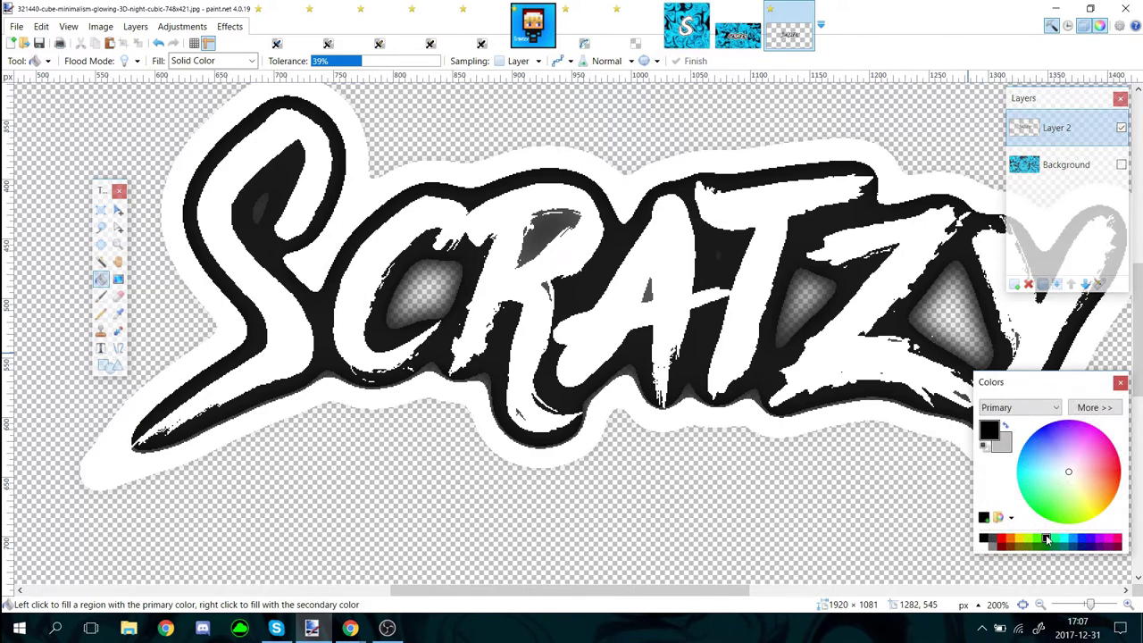
- Fill the dark outline area and the holes inside and between the Scratzy letters with solid black at 39% tolerance
{"action": "left_click", "coordinate": [998, 337]}
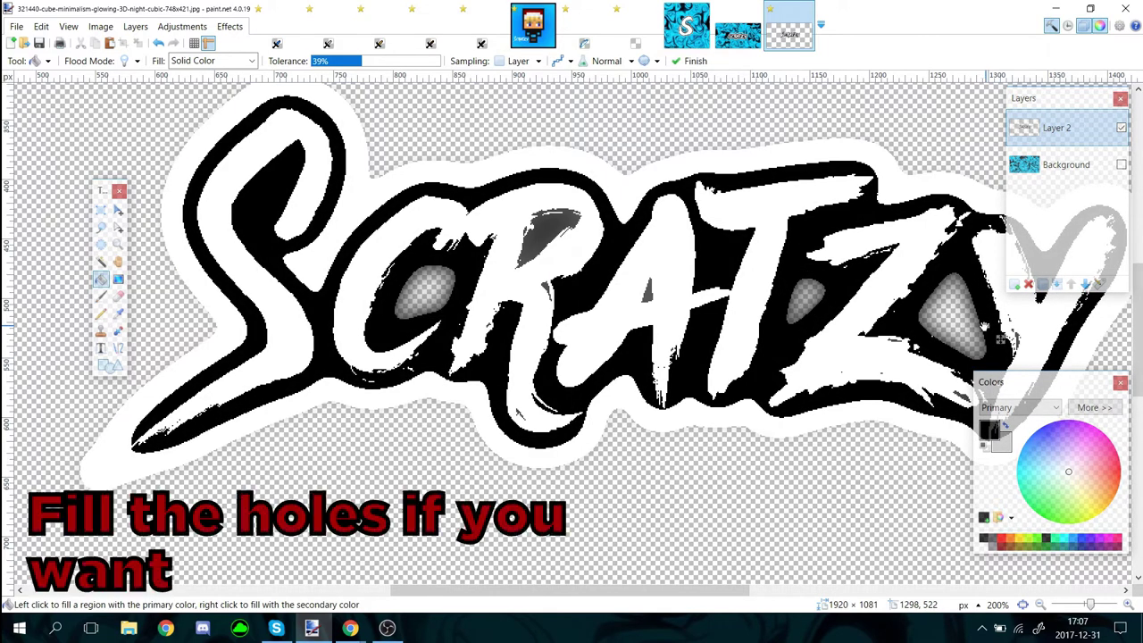
{"action": "left_click", "coordinate": [981, 335]}
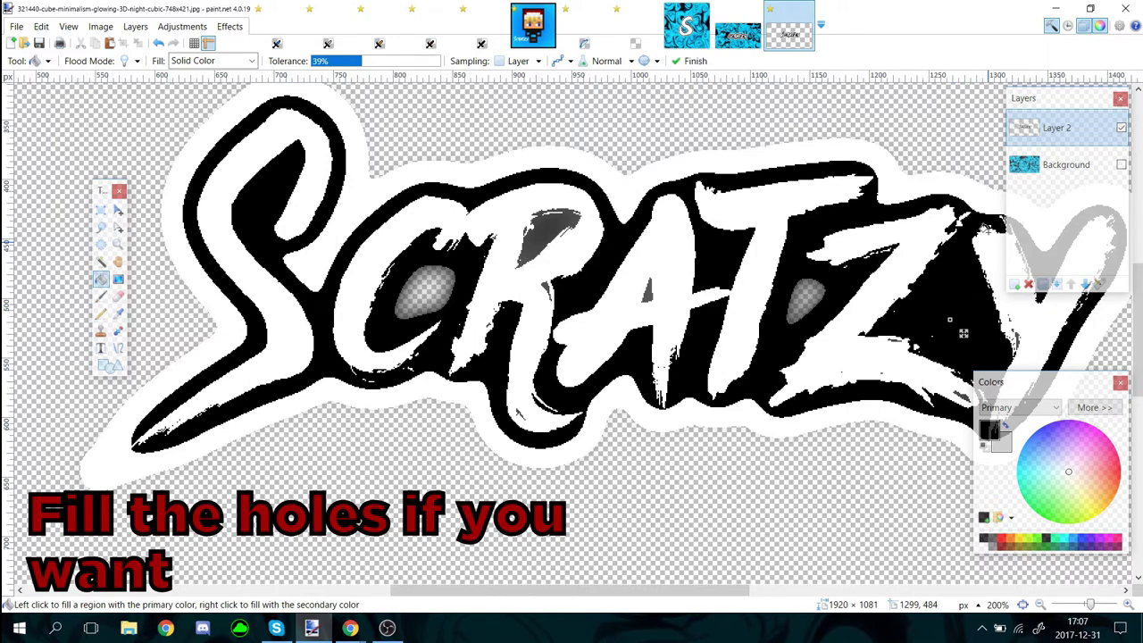
{"action": "left_click", "coordinate": [805, 304]}
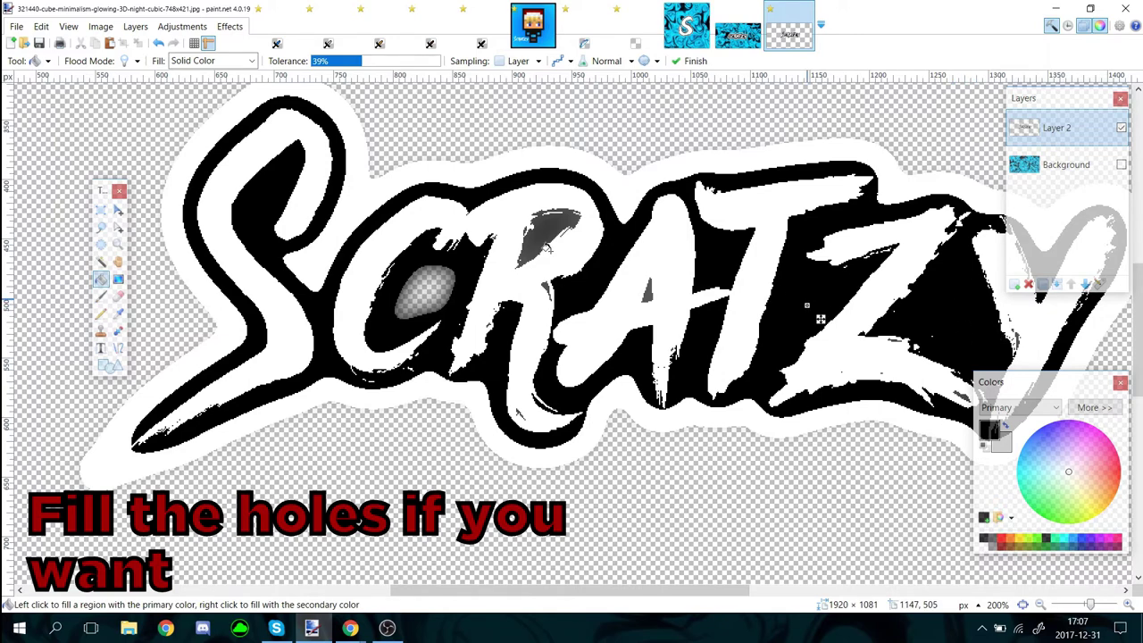
{"action": "left_click", "coordinate": [432, 287]}
{"action": "left_click", "coordinate": [434, 270]}
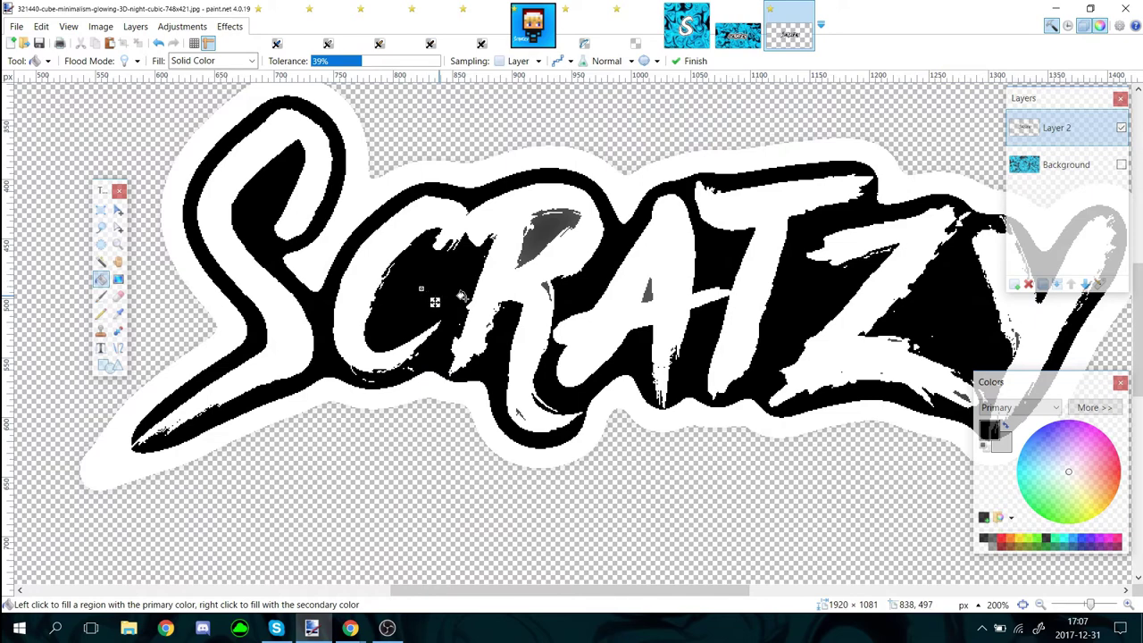
{"action": "left_click", "coordinate": [647, 294]}
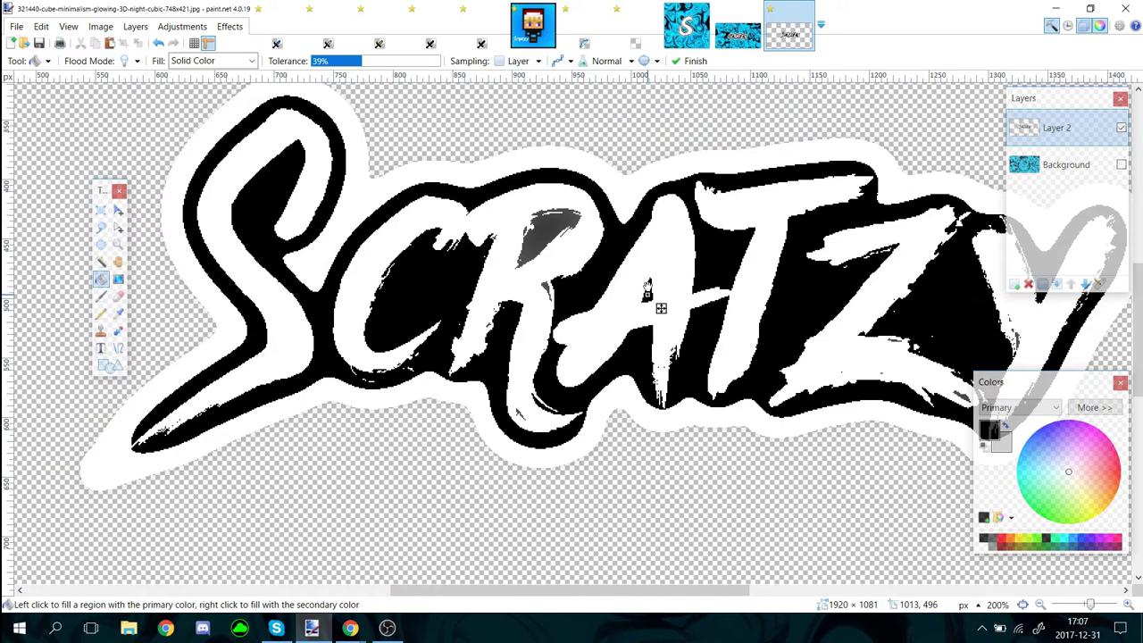
{"action": "left_click", "coordinate": [551, 229]}
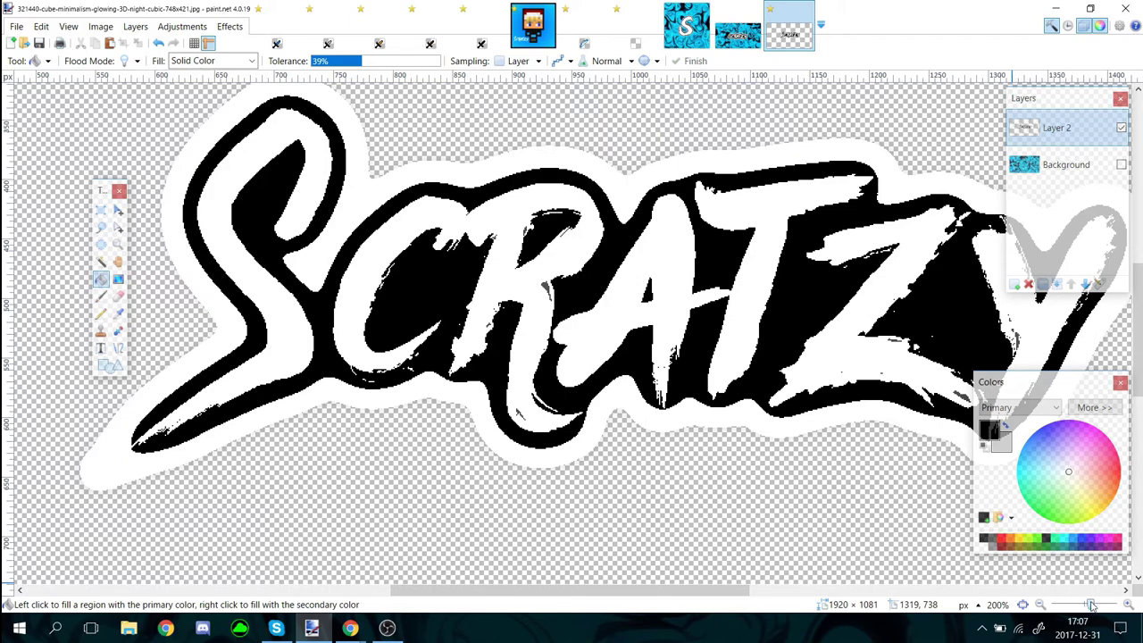
- Paint over the grey speck at the lower curl of the R's leg with a white 10-pixel brush
{"action": "left_click_drag", "start_coordinate": [1092, 605], "coordinate": [1102, 606]}
{"action": "key", "text": "h"}
{"action": "left_click_drag", "start_coordinate": [595, 279], "coordinate": [726, 239]}
{"action": "key", "text": "b"}
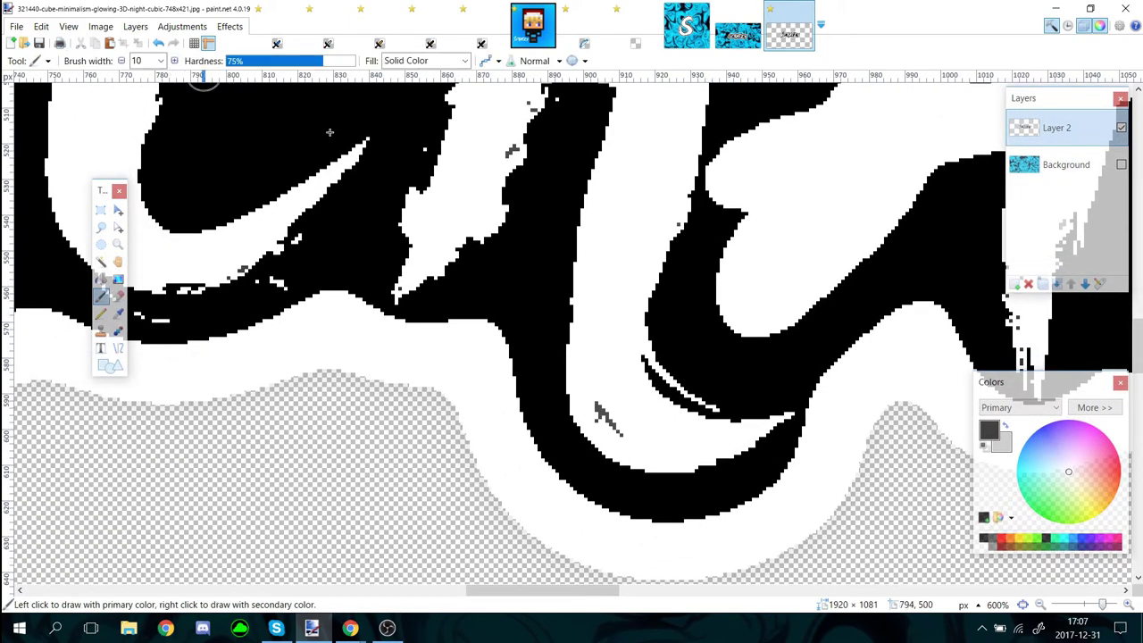
{"action": "left_click_drag", "start_coordinate": [596, 402], "coordinate": [604, 423]}
{"action": "key", "text": "ctrl+z"}
{"action": "left_click", "coordinate": [986, 544]}
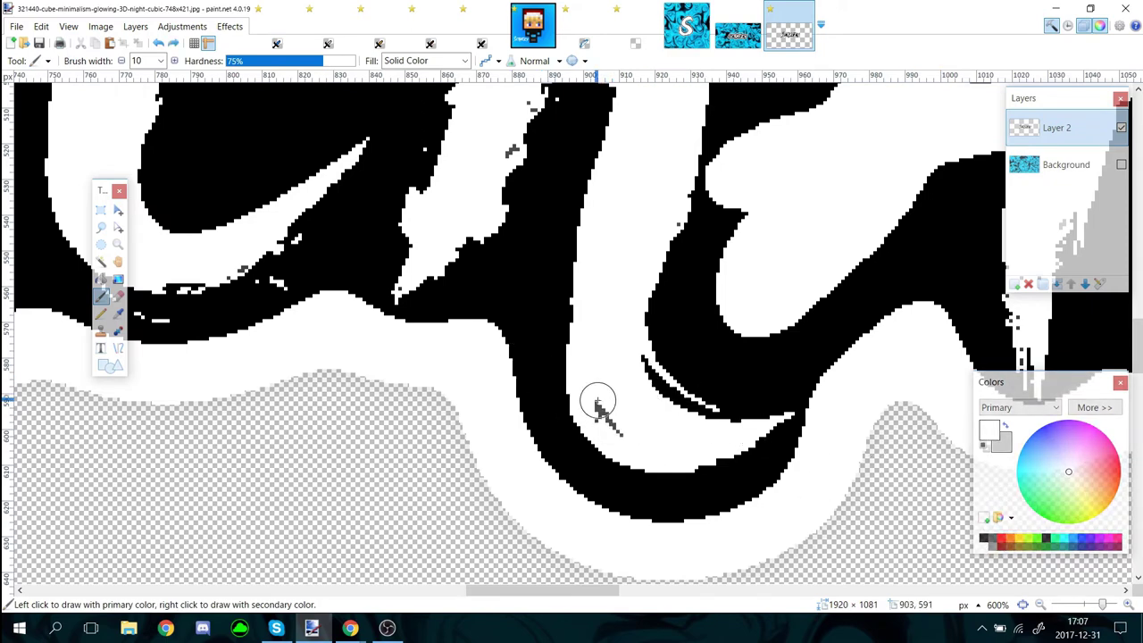
{"action": "left_click_drag", "start_coordinate": [599, 403], "coordinate": [613, 428]}
- Paint white over the grey specks on the R's upper leg and along its stem
{"action": "key", "text": "h"}
{"action": "left_click_drag", "start_coordinate": [494, 208], "coordinate": [594, 443]}
{"action": "key", "text": "b"}
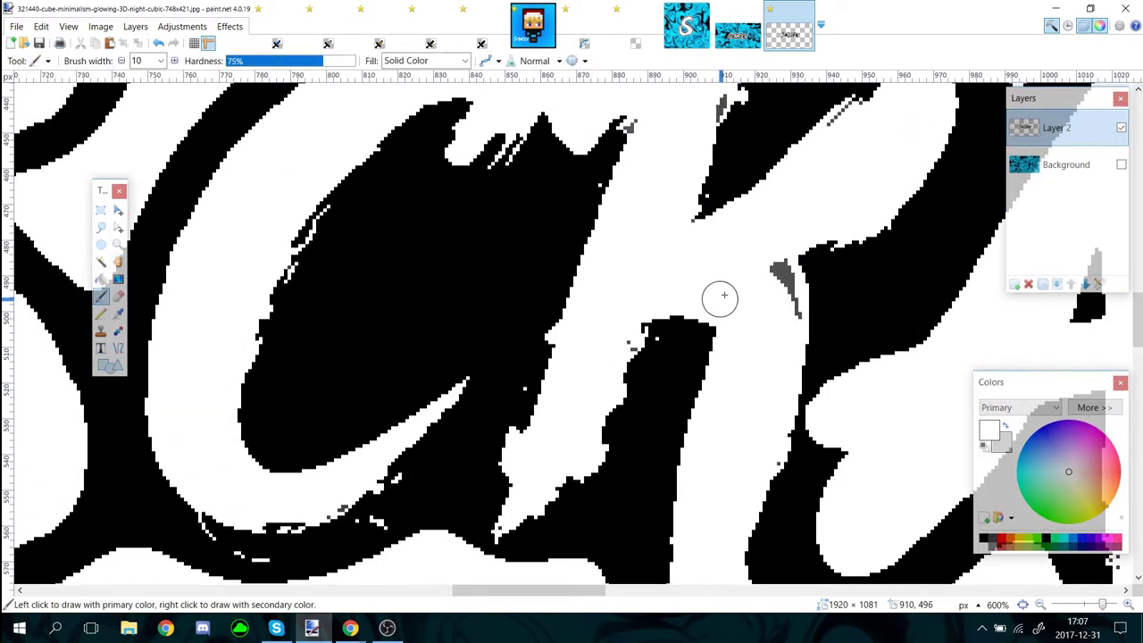
{"action": "key", "text": "h"}
{"action": "mouse_move", "coordinate": [721, 299]}
{"action": "left_mouse_down"}
{"action": "mouse_move", "coordinate": [654, 322]}
{"action": "mouse_move", "coordinate": [608, 366]}
{"action": "mouse_move", "coordinate": [628, 309]}
{"action": "mouse_move", "coordinate": [661, 382]}
{"action": "left_mouse_up"}
{"action": "key", "text": "b"}
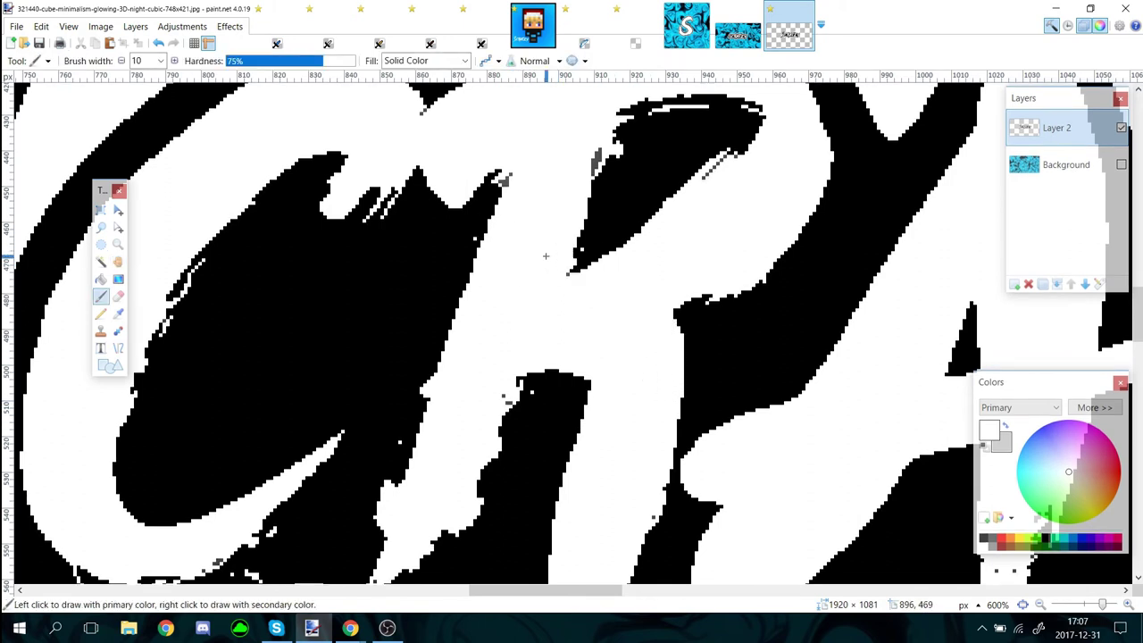
{"action": "scroll", "coordinate": [546, 254], "scroll_direction": "up", "scroll_amount": 5}
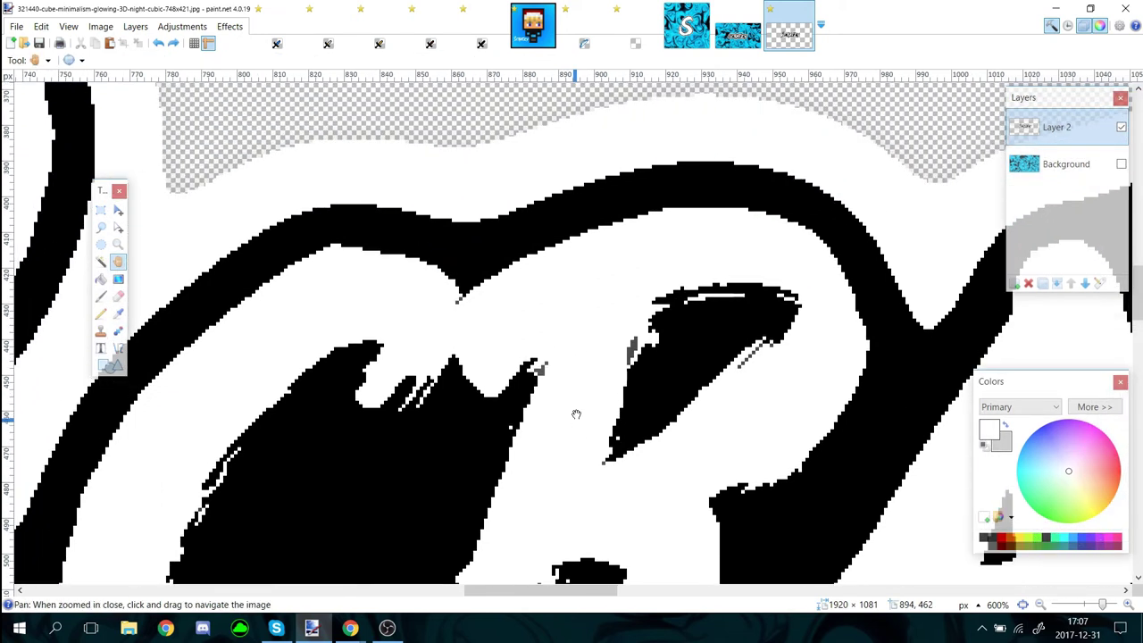
{"action": "mouse_move", "coordinate": [603, 319]}
{"action": "left_mouse_down"}
{"action": "mouse_move", "coordinate": [625, 339]}
{"action": "mouse_move", "coordinate": [617, 350]}
{"action": "mouse_move", "coordinate": [556, 372]}
{"action": "left_mouse_up"}
- Clean up the stray specks along the C's lower edge and in the S's tail with the white brush
{"action": "key", "text": "h"}
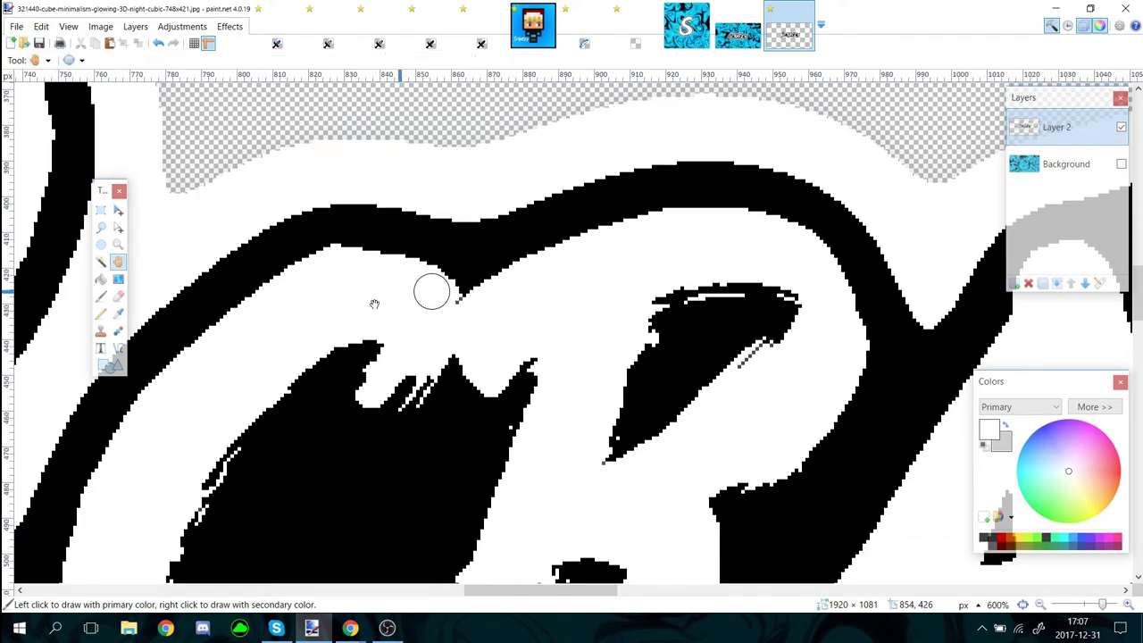
{"action": "left_click_drag", "start_coordinate": [429, 288], "coordinate": [716, 158]}
{"action": "left_click_drag", "start_coordinate": [500, 420], "coordinate": [712, 155]}
{"action": "key", "text": "b"}
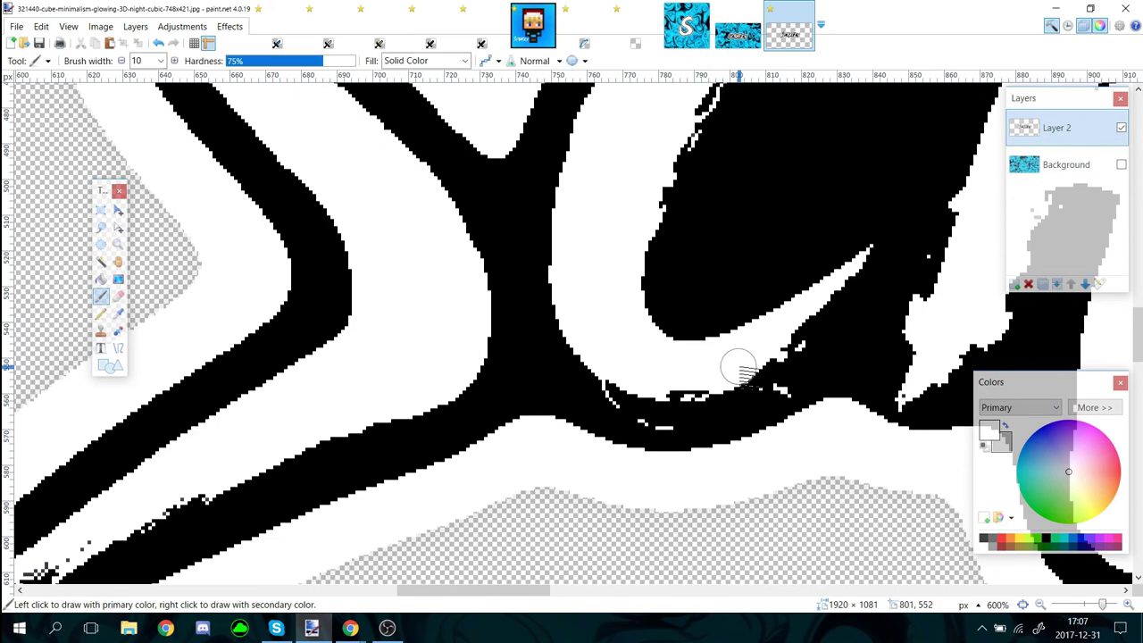
{"action": "key", "text": "h"}
{"action": "mouse_move", "coordinate": [360, 341]}
{"action": "left_mouse_down"}
{"action": "mouse_move", "coordinate": [637, 205]}
{"action": "mouse_move", "coordinate": [752, 185]}
{"action": "left_mouse_up"}
{"action": "key", "text": "b"}
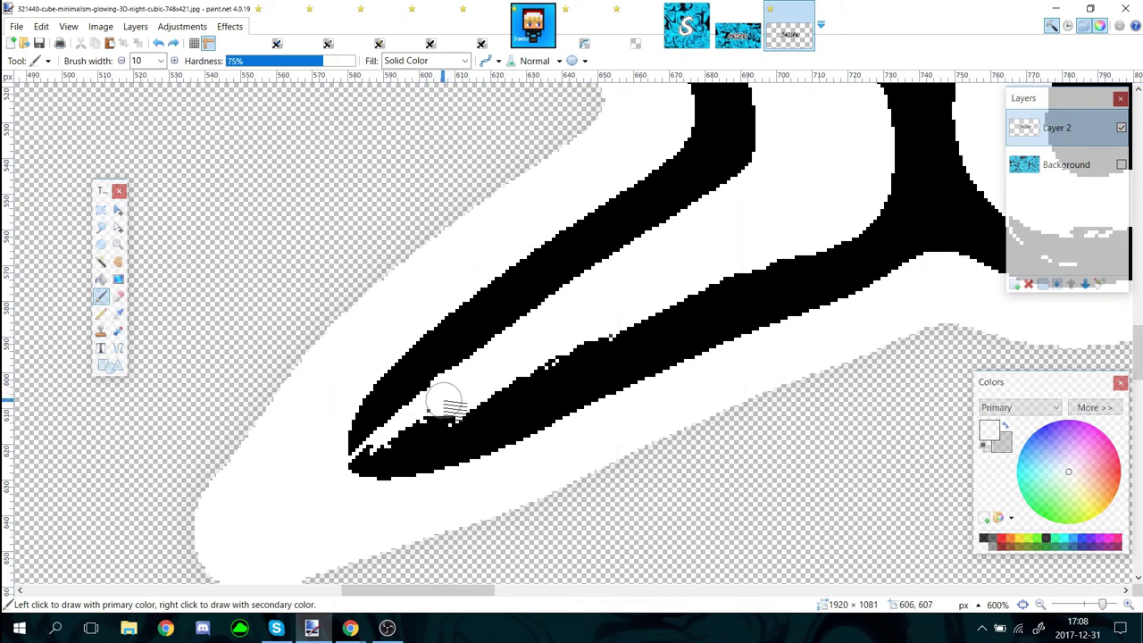
- Fit the whole image in view and make the Background layer visible again
{"action": "key", "text": "h"}
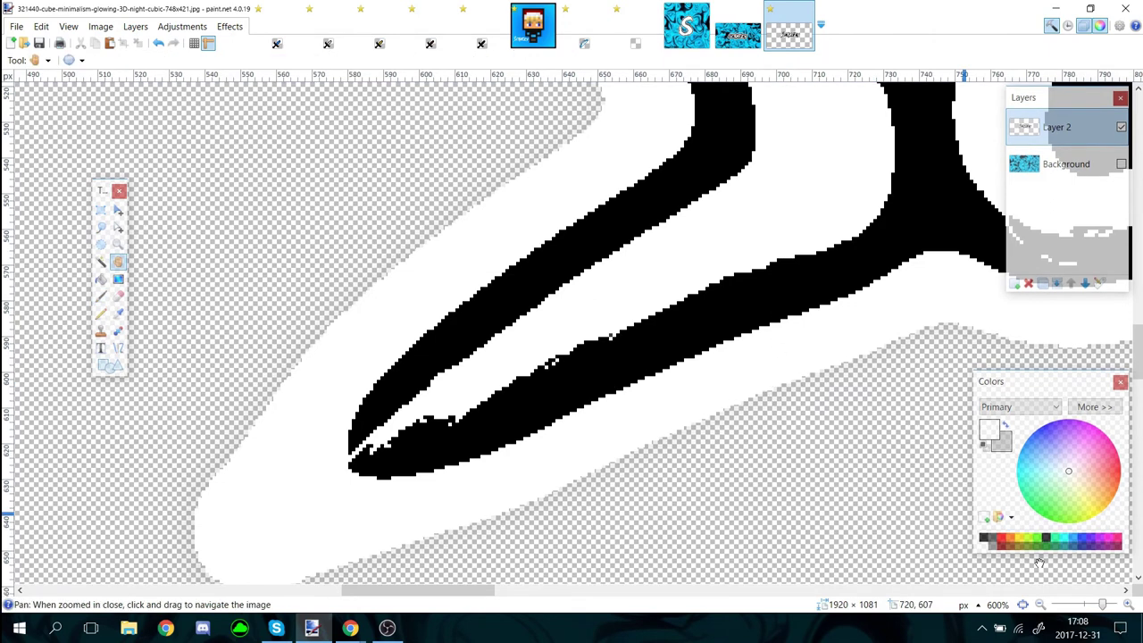
{"action": "left_click", "coordinate": [1023, 604]}
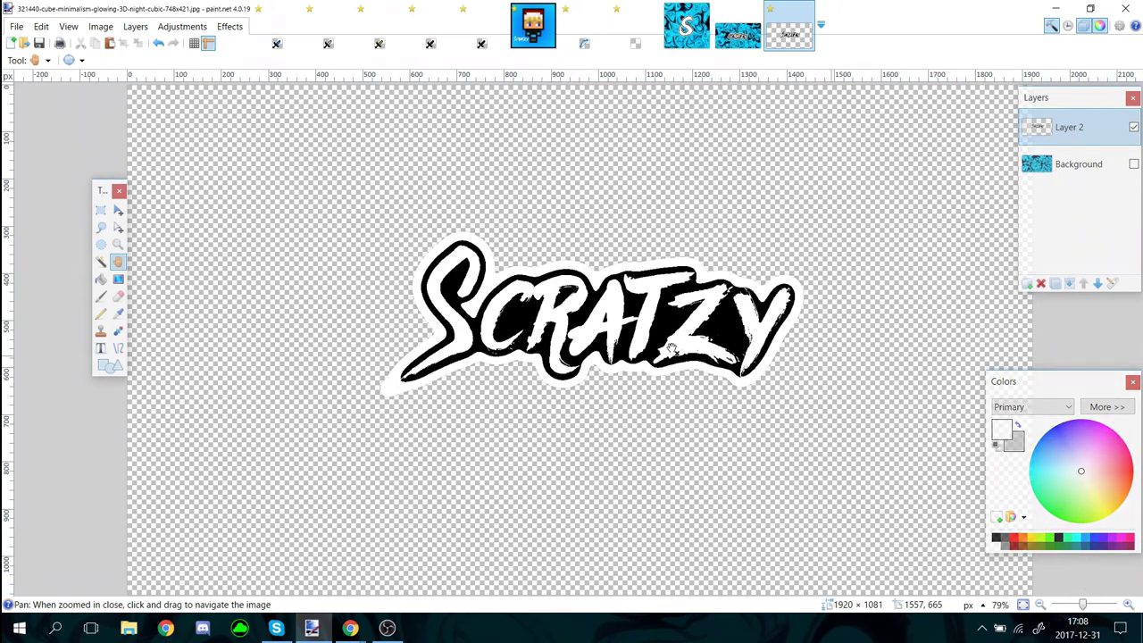
{"action": "left_click", "coordinate": [1134, 164]}
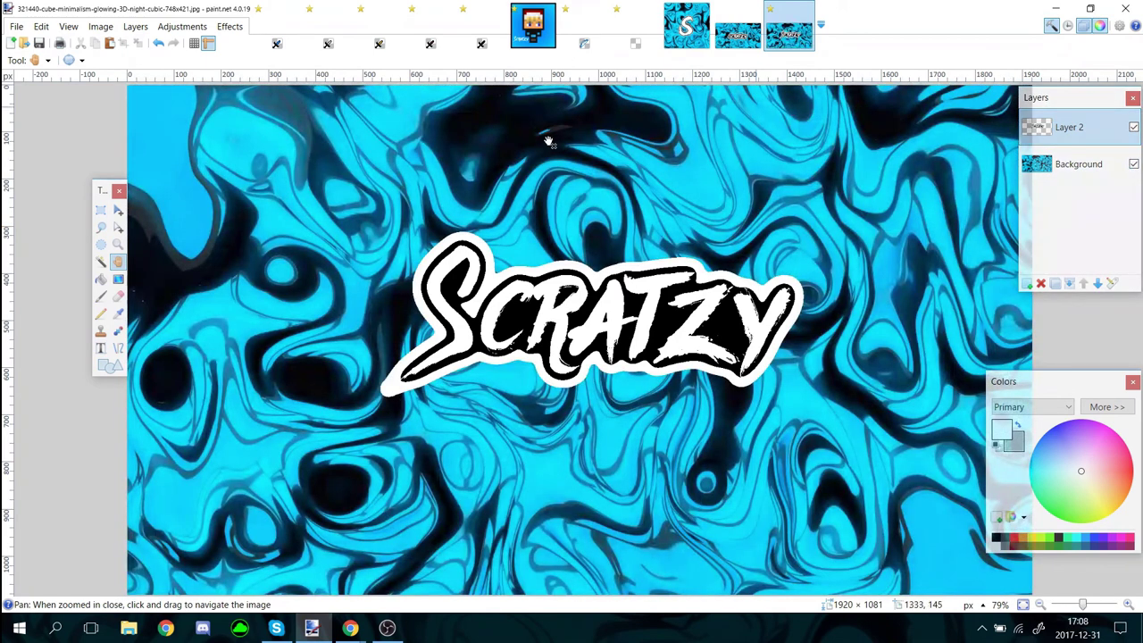
- Apply a Fragment blur to the Background layer with fragment count 3, distance 1 and rotation 0
{"action": "left_click", "coordinate": [1087, 165]}
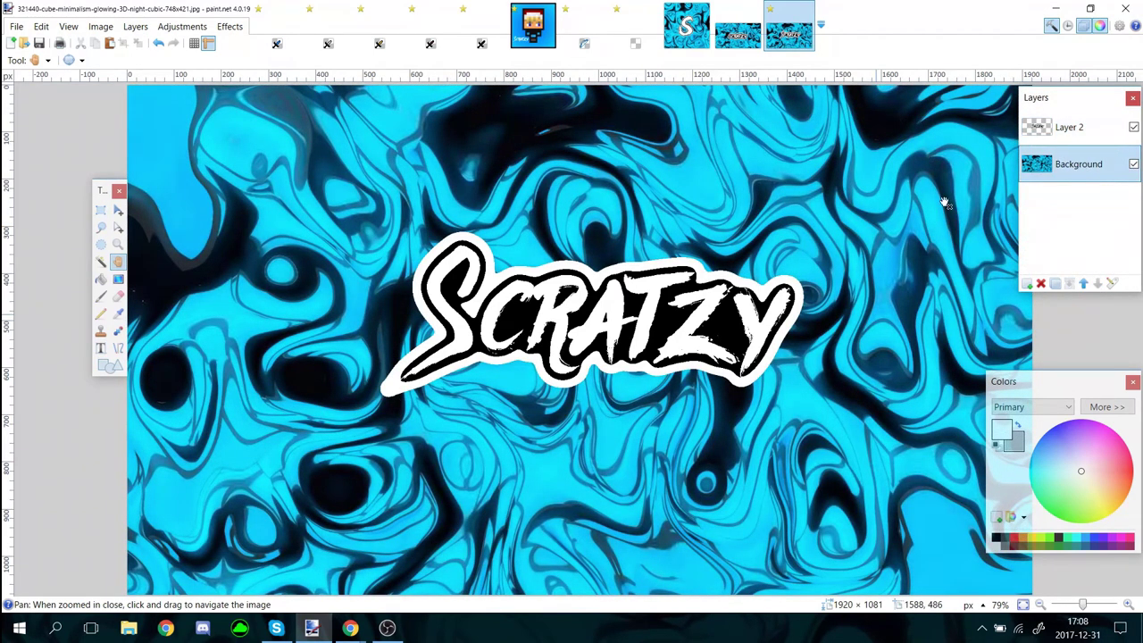
{"action": "left_click", "coordinate": [176, 26]}
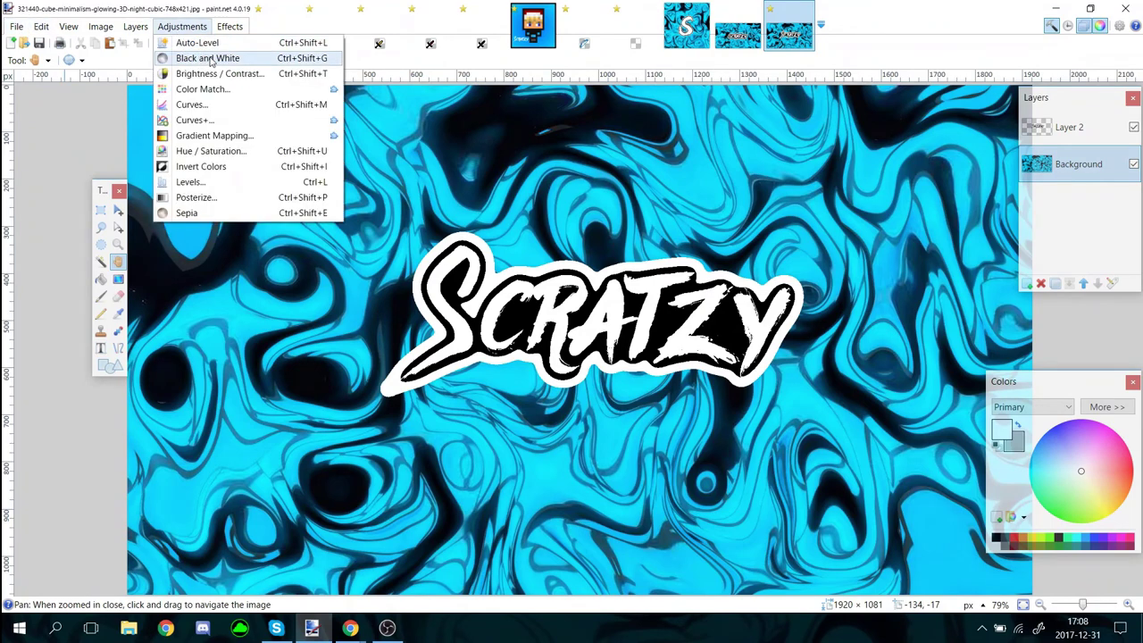
{"action": "mouse_move", "coordinate": [244, 28]}
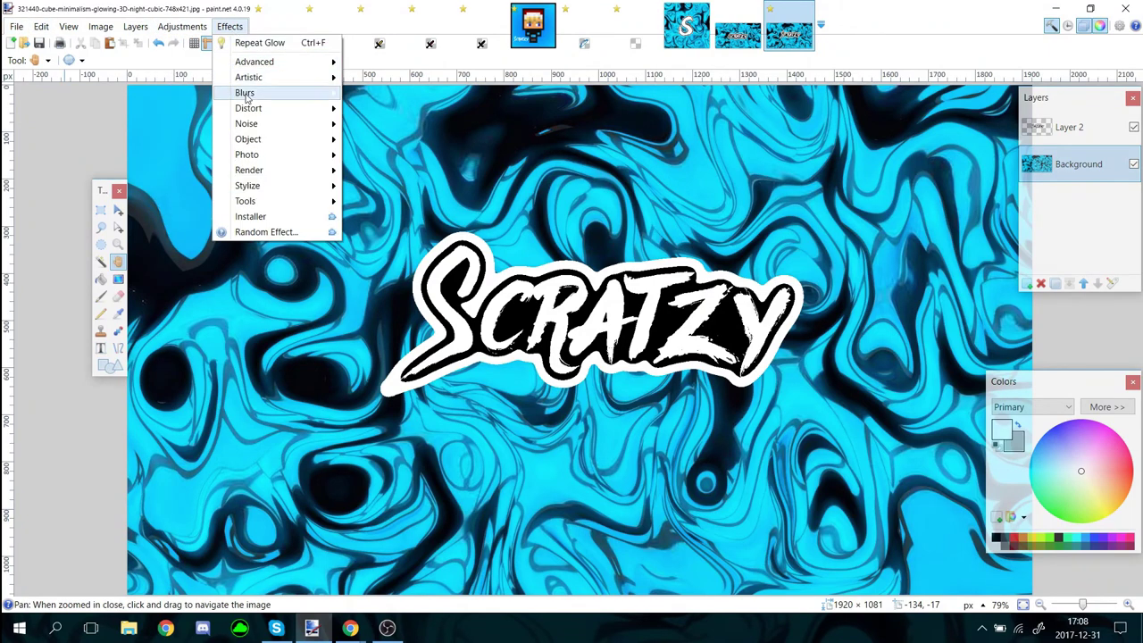
{"action": "mouse_move", "coordinate": [248, 97]}
{"action": "left_click", "coordinate": [399, 97]}
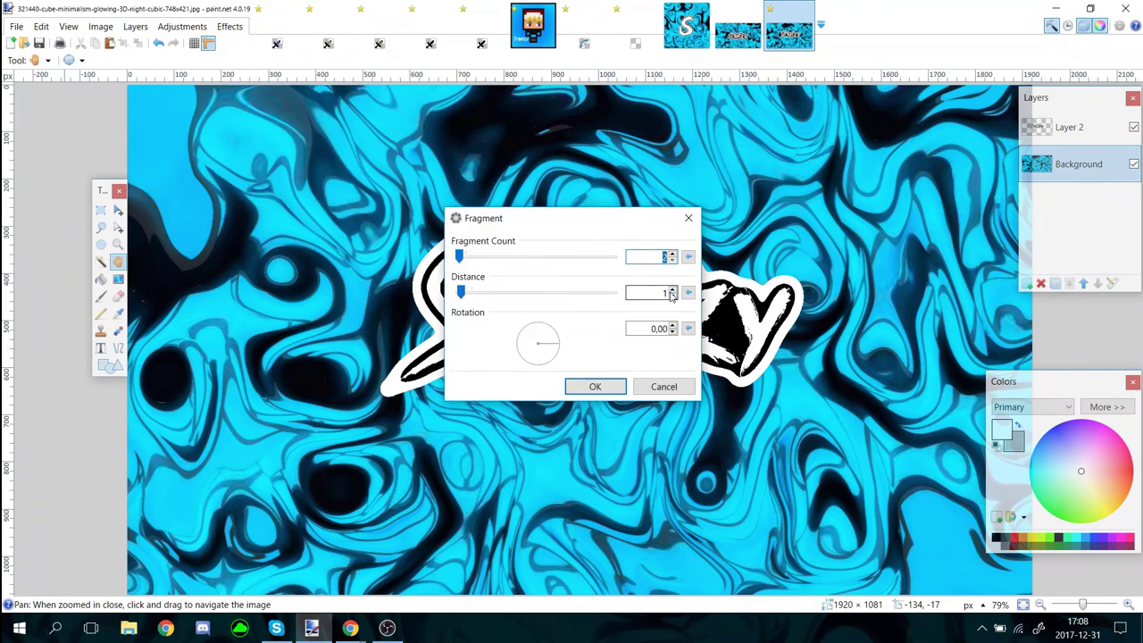
{"action": "left_click", "coordinate": [672, 290]}
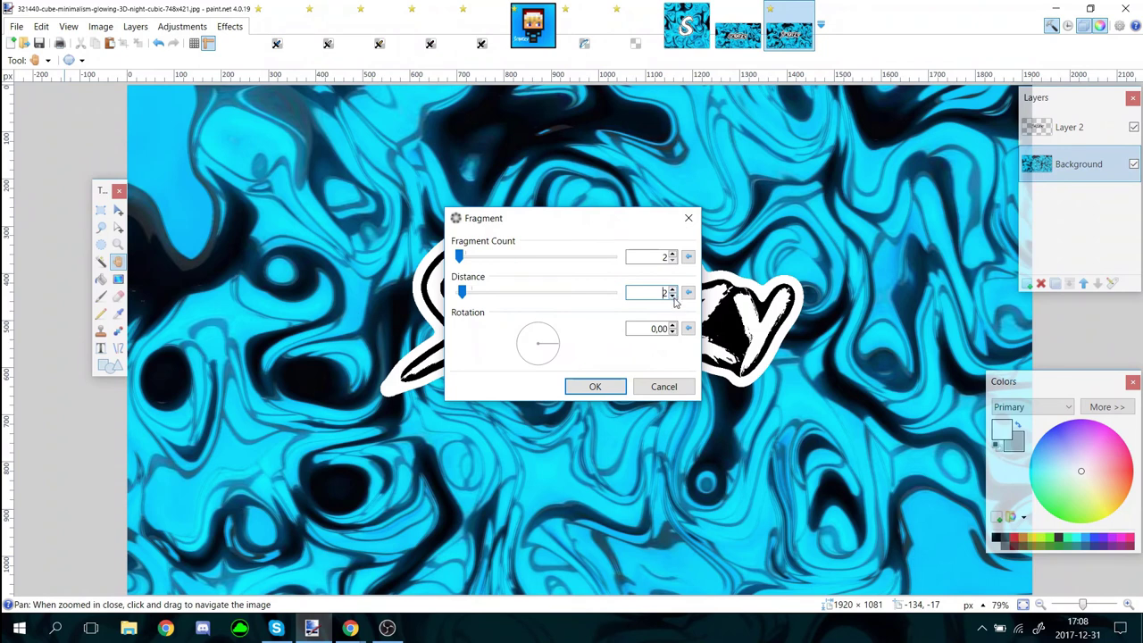
{"action": "left_click", "coordinate": [672, 296]}
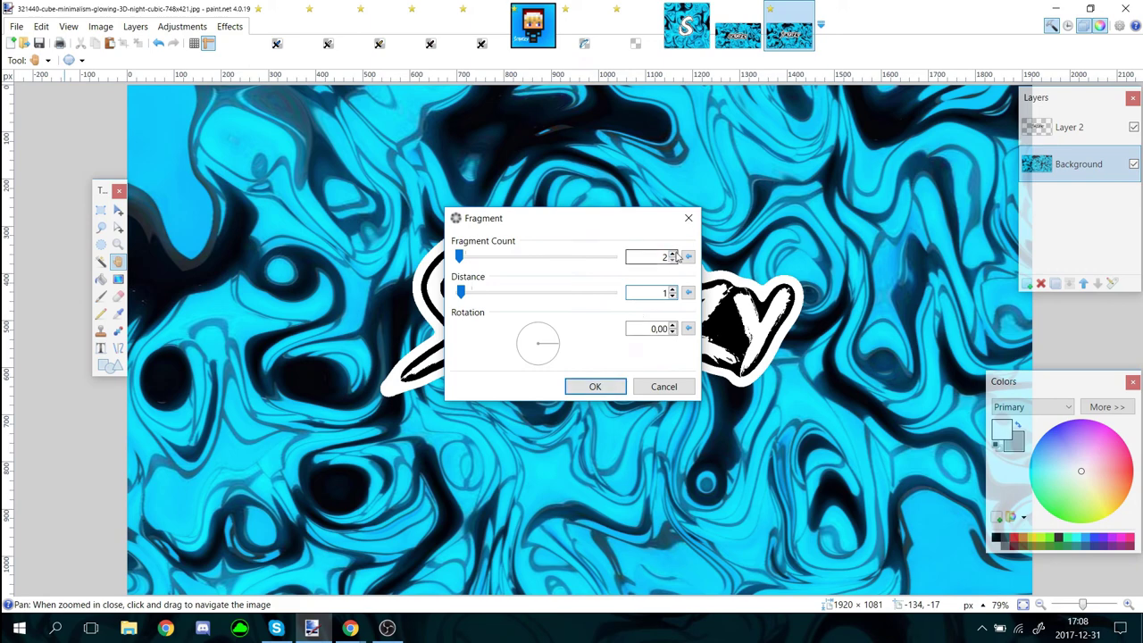
{"action": "left_click", "coordinate": [674, 254]}
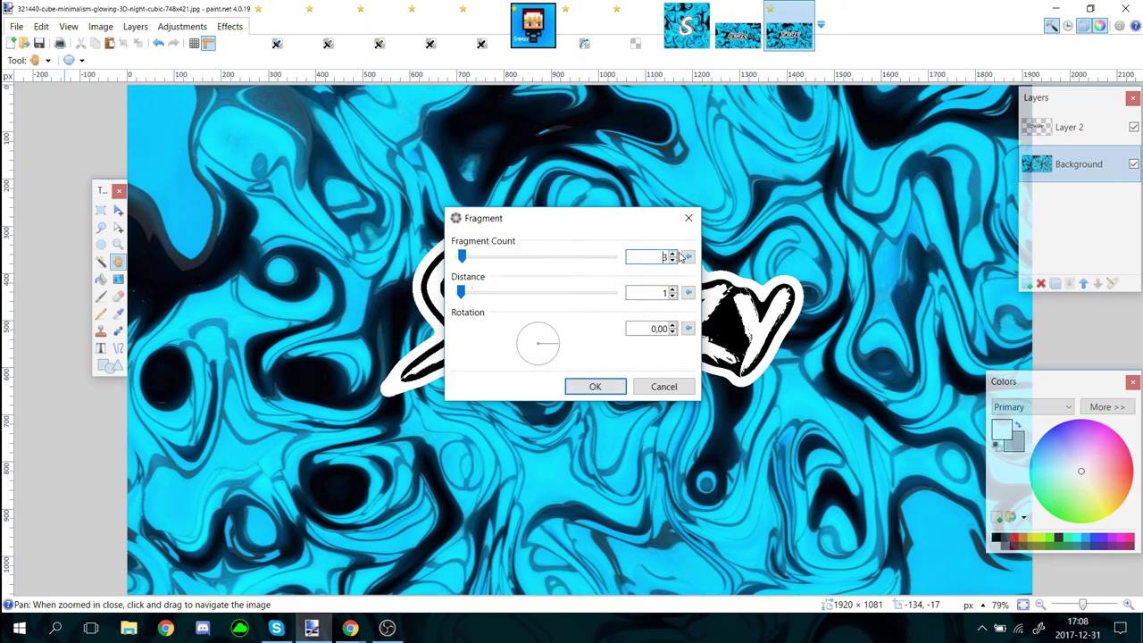
{"action": "left_click", "coordinate": [608, 385]}
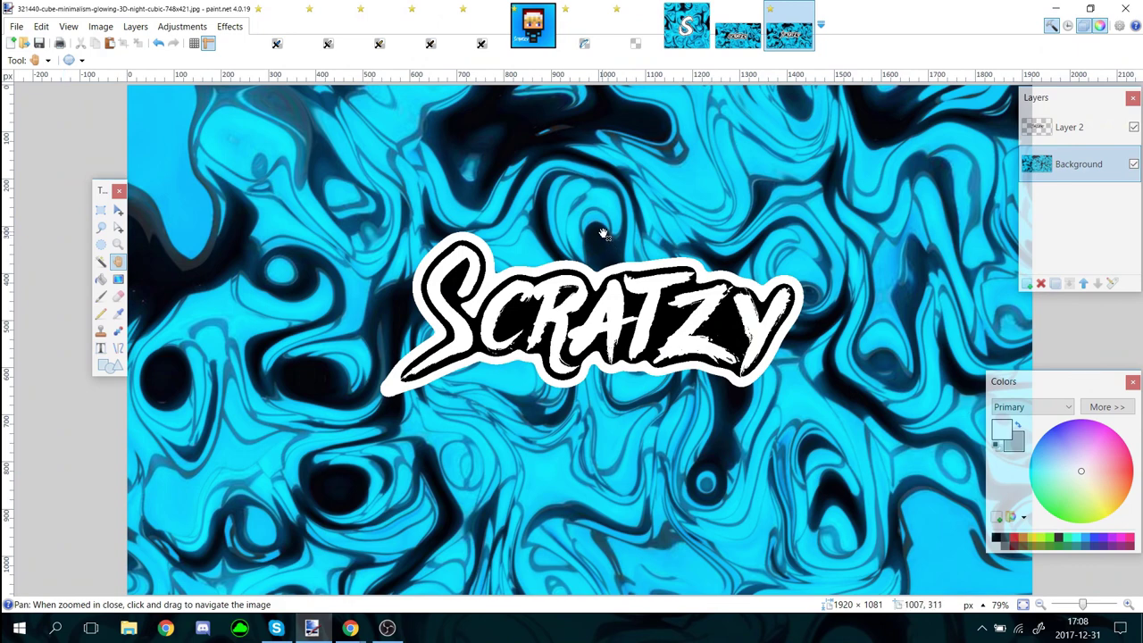
{"action": "left_click", "coordinate": [101, 209]}
{"action": "left_click_drag", "start_coordinate": [127, 90], "coordinate": [926, 483]}
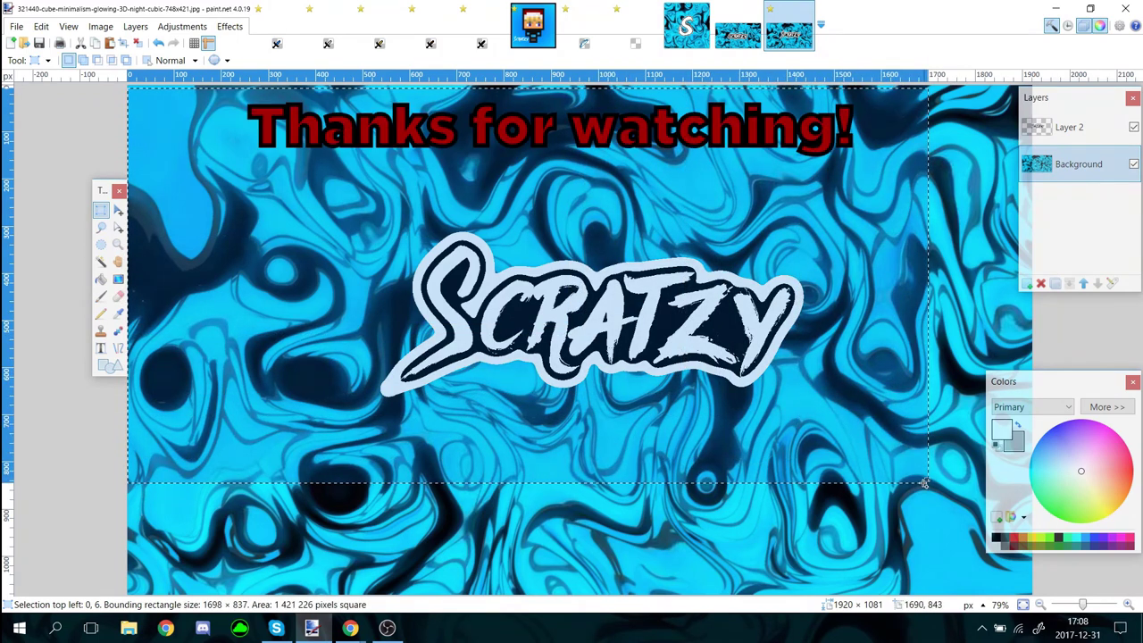
{"action": "key", "text": "ctrl+z"}
{"action": "key", "text": "ctrl+z"}
{"action": "left_click_drag", "start_coordinate": [311, 179], "coordinate": [842, 407]}
{"action": "left_click", "coordinate": [842, 406]}
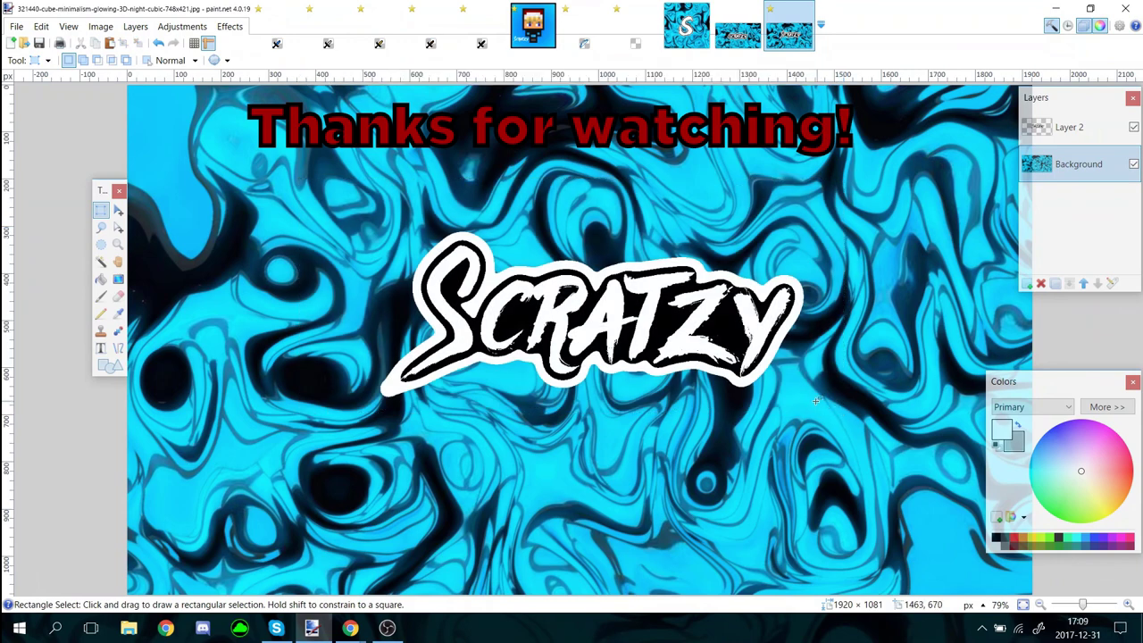